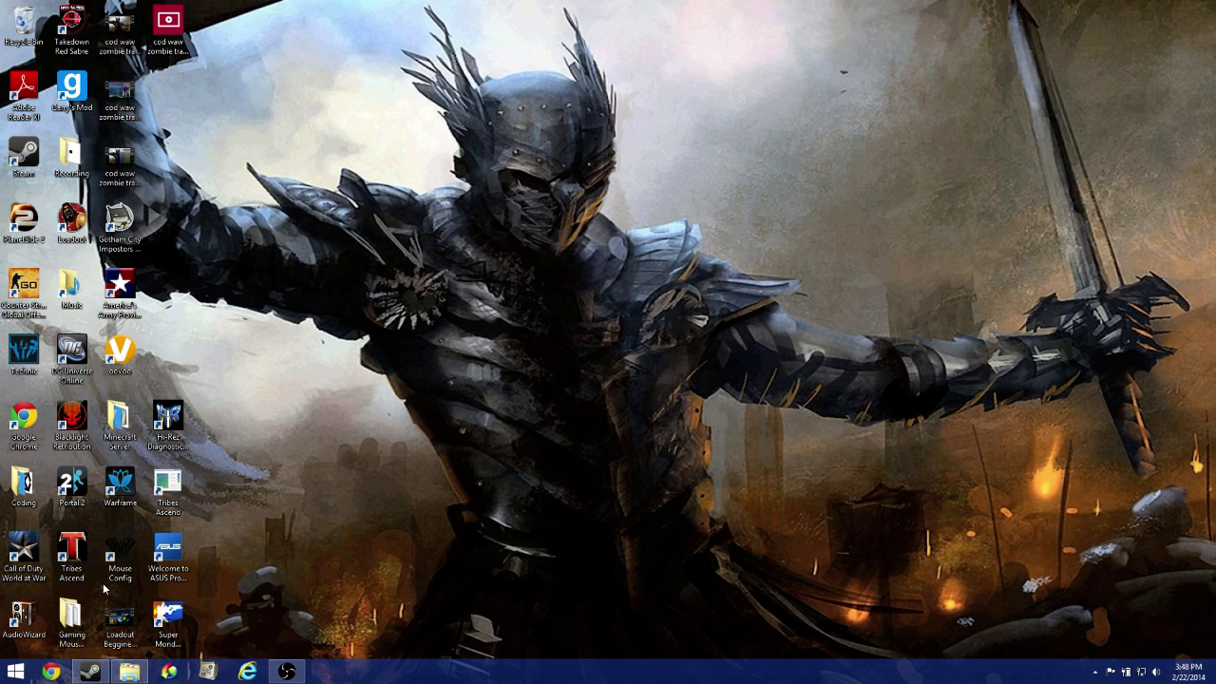
# Step: Open Chrome and load the bookmarked Steam discussion "Tribes Ascend is waiting for download"
pyautogui.click(49, 672)
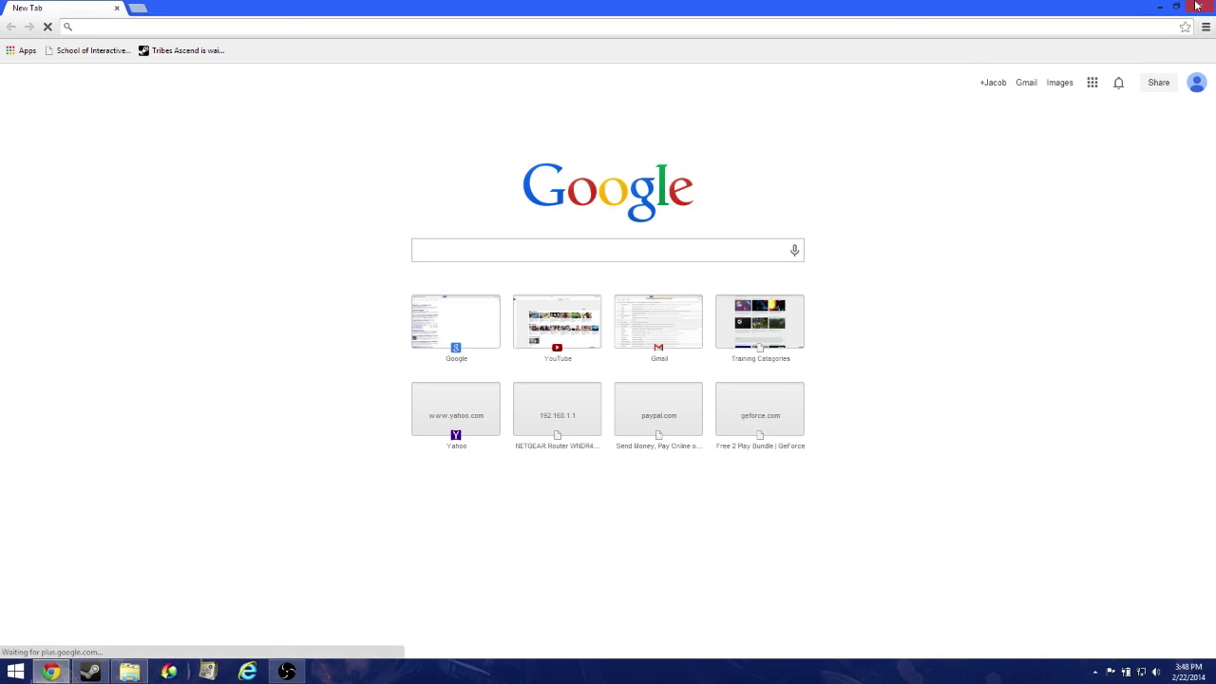
pyautogui.click(1205, 33)
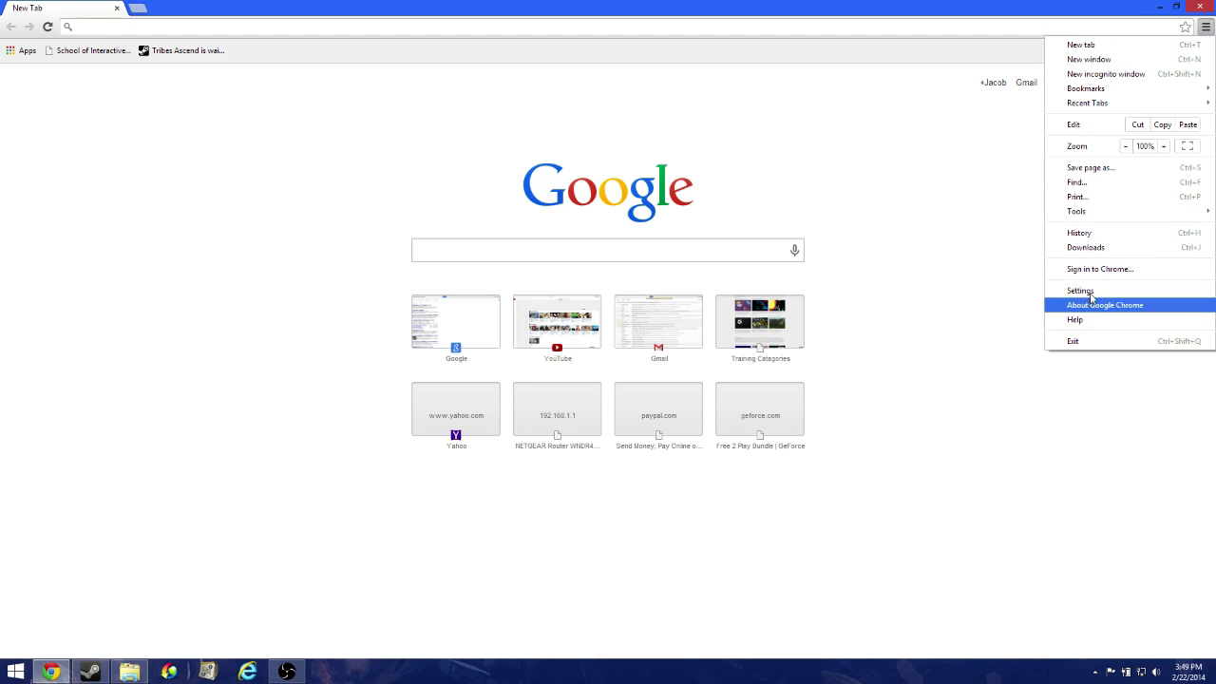
pyautogui.moveTo(1127, 90)
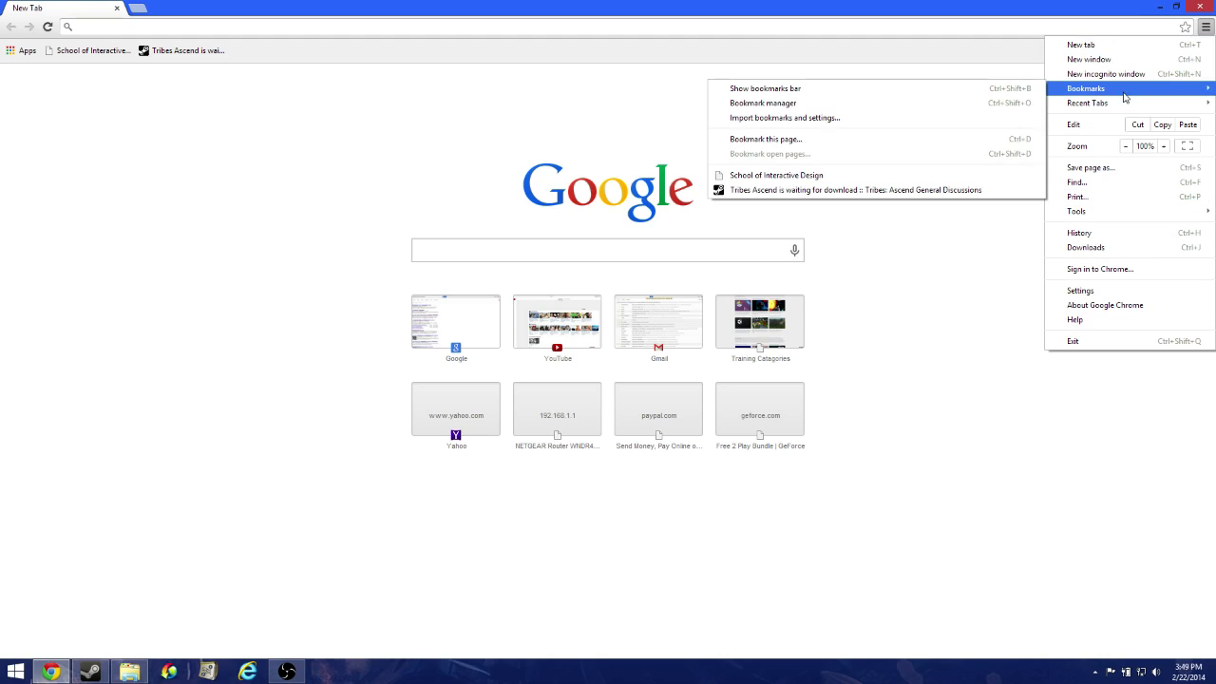
pyautogui.click(885, 190)
# Step: Dock the browser window to the right half of the desktop and show the discussion post with the six-step Steam fix
pyautogui.moveTo(609, 7); pyautogui.dragTo(1215, 9)
pyautogui.scroll(-4, 1007, 333)
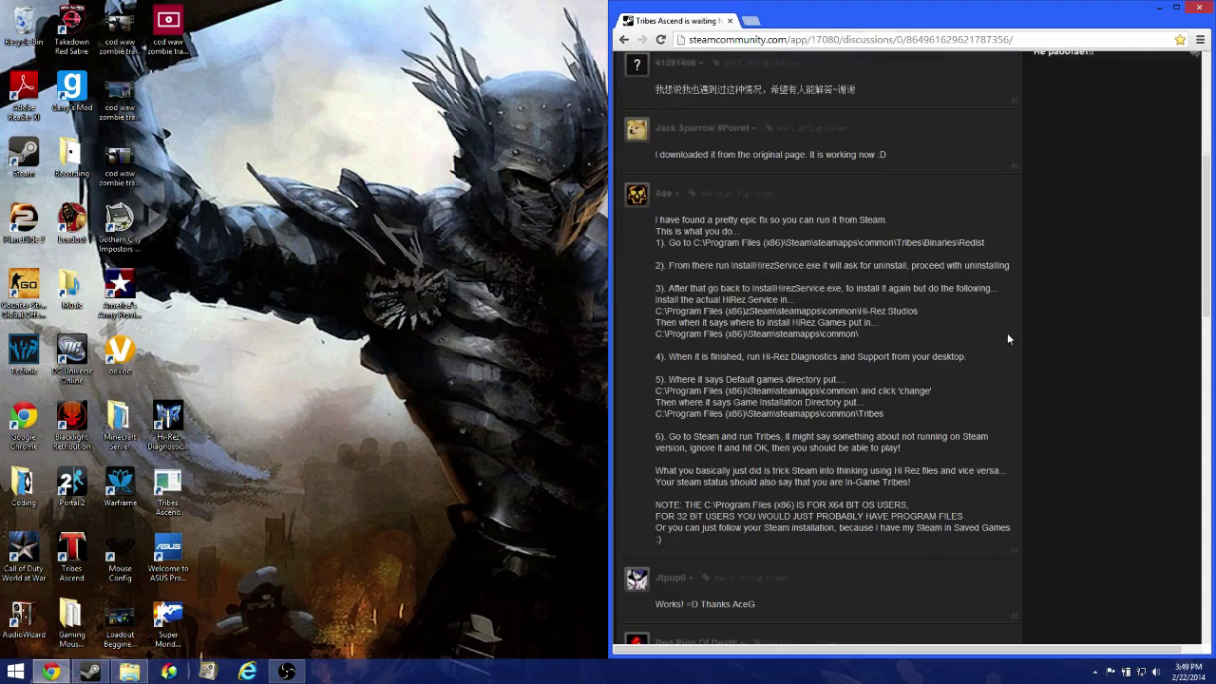
pyautogui.scroll(-3, 982, 344)
pyautogui.scroll(3, 982, 344)
pyautogui.moveTo(653, 219); pyautogui.dragTo(1051, 180)
# Step: Switch to File Explorer and dock the Redist folder window to the left half of the desktop, beside the discussion
pyautogui.click(123, 672)
pyautogui.press('super+Left')
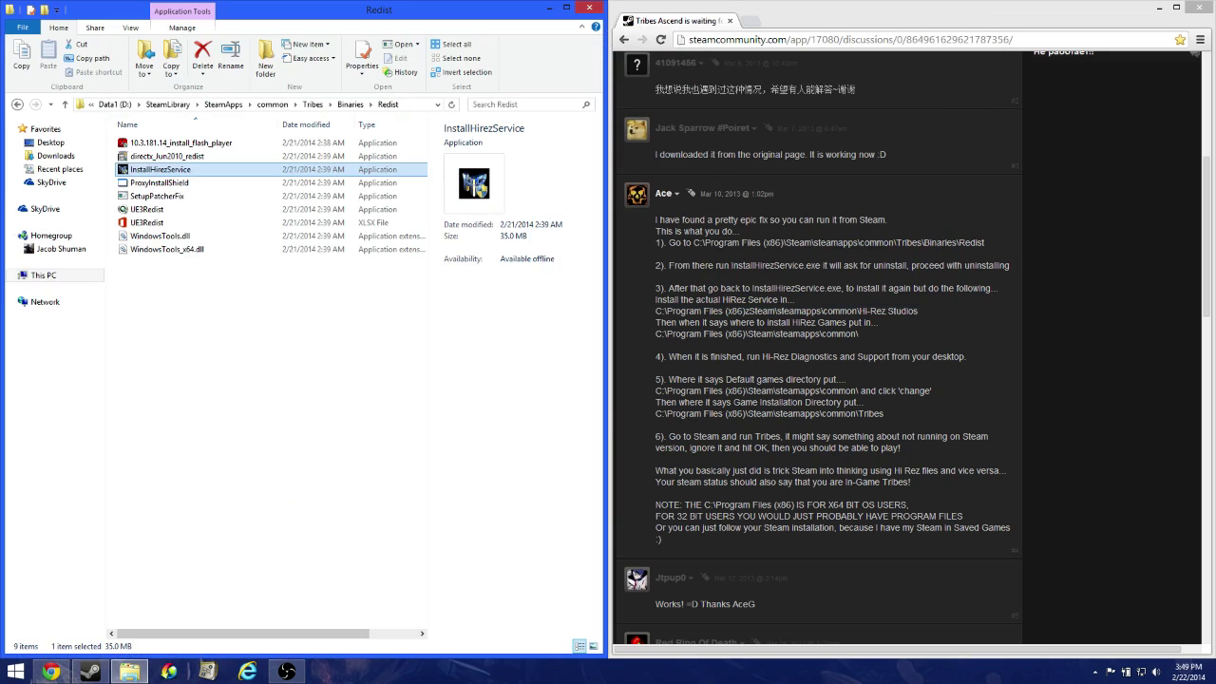
pyautogui.click(825, 12)
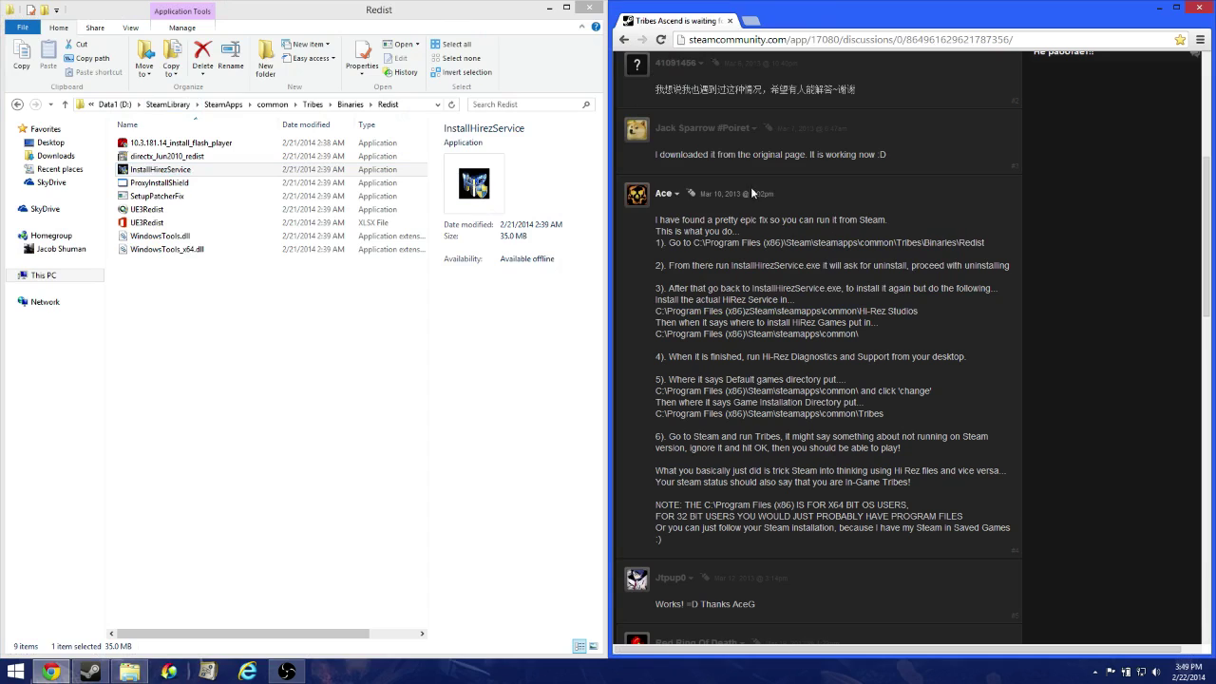
# Step: Return to the SteamLibrary folder on drive D and open SteamApps, common, Tribes, Binaries and finally the Redist folder
pyautogui.click(269, 290)
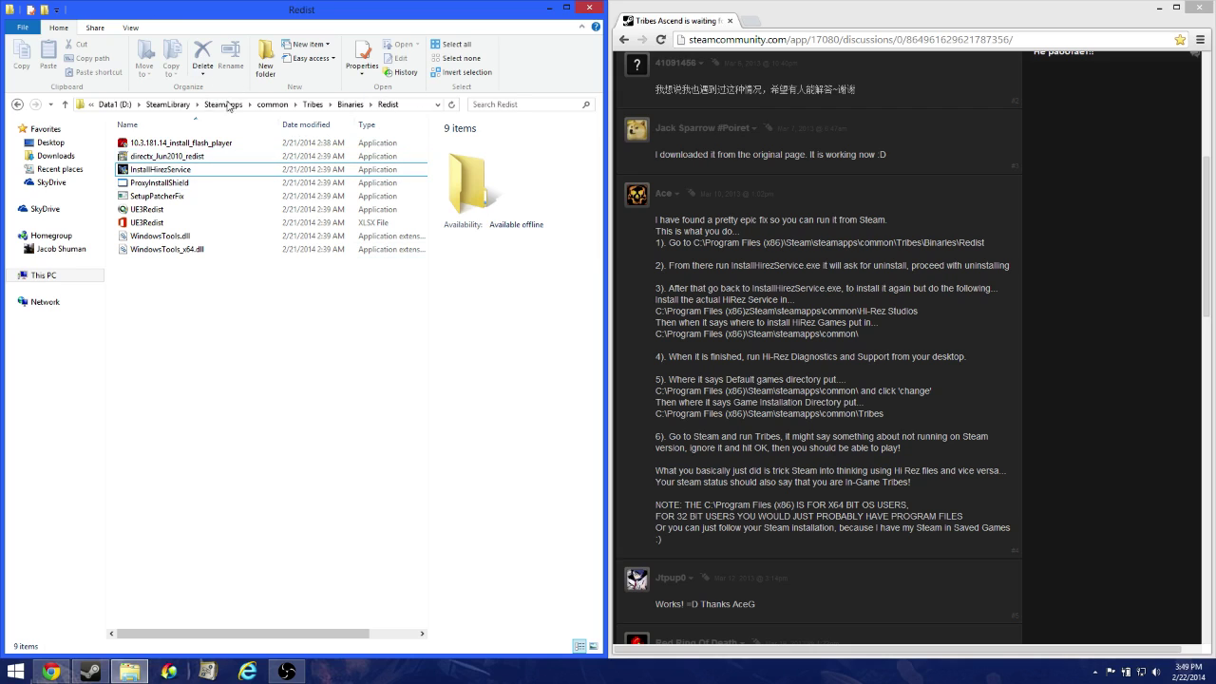
pyautogui.click(181, 105)
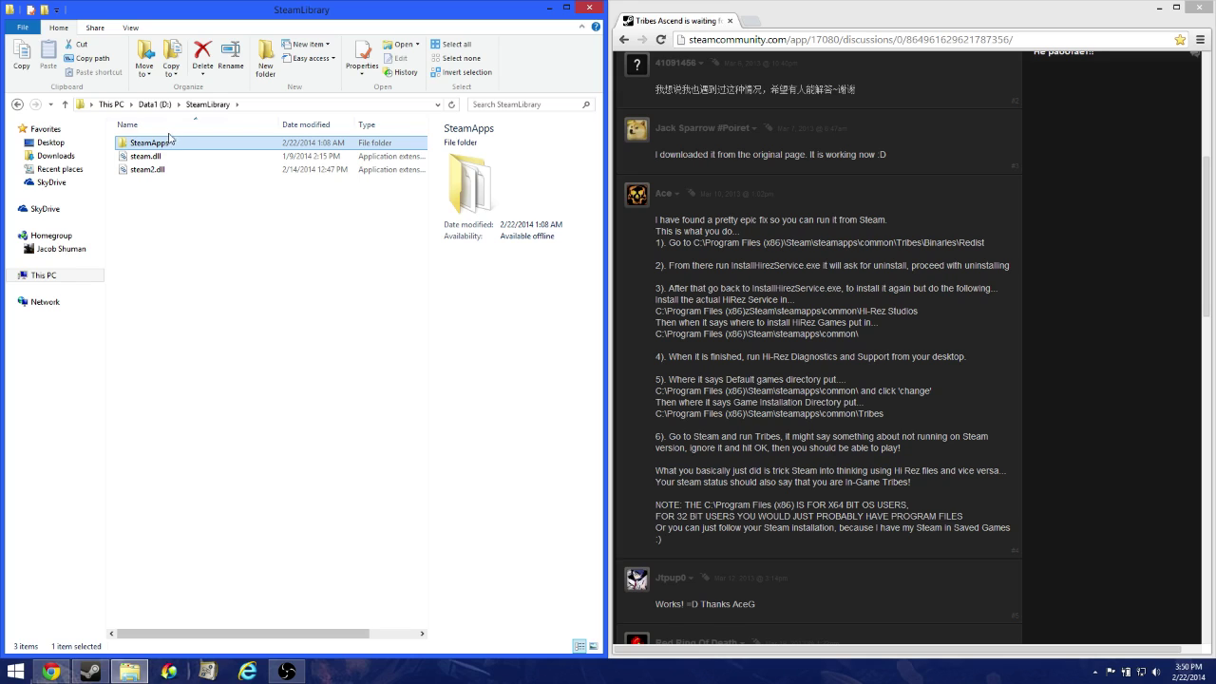
pyautogui.doubleClick(193, 144)
pyautogui.click(177, 142)
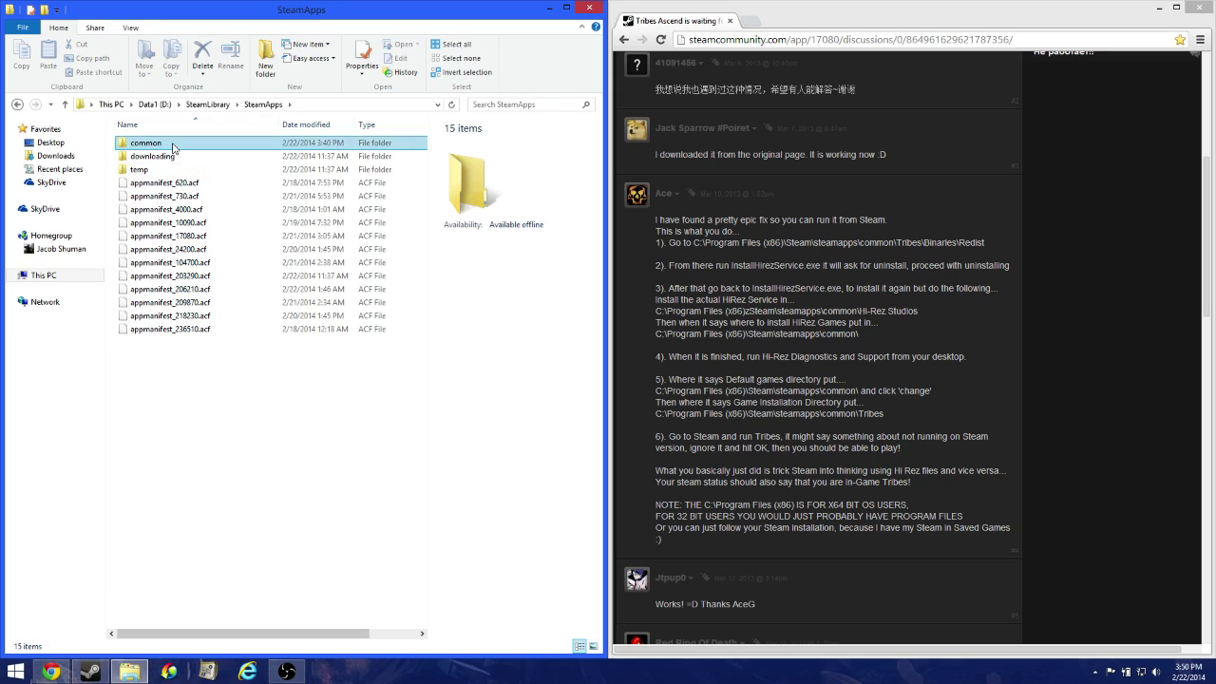
pyautogui.click(178, 142)
pyautogui.doubleClick(193, 147)
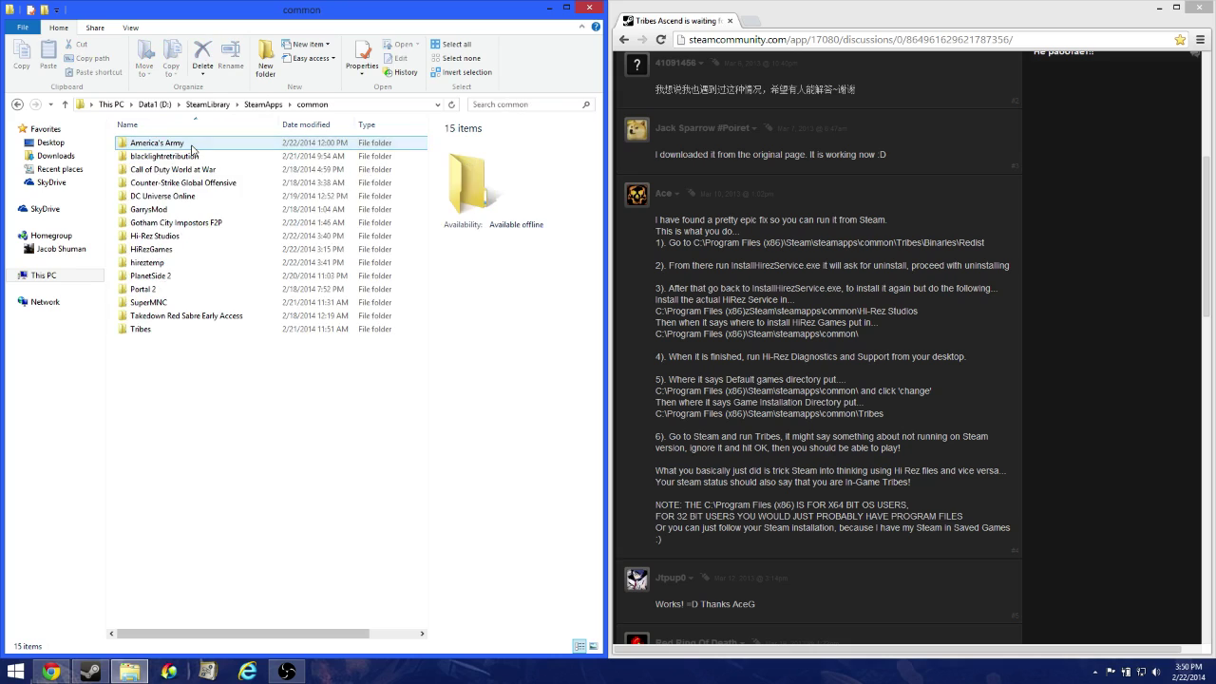
pyautogui.click(179, 329)
pyautogui.doubleClick(181, 330)
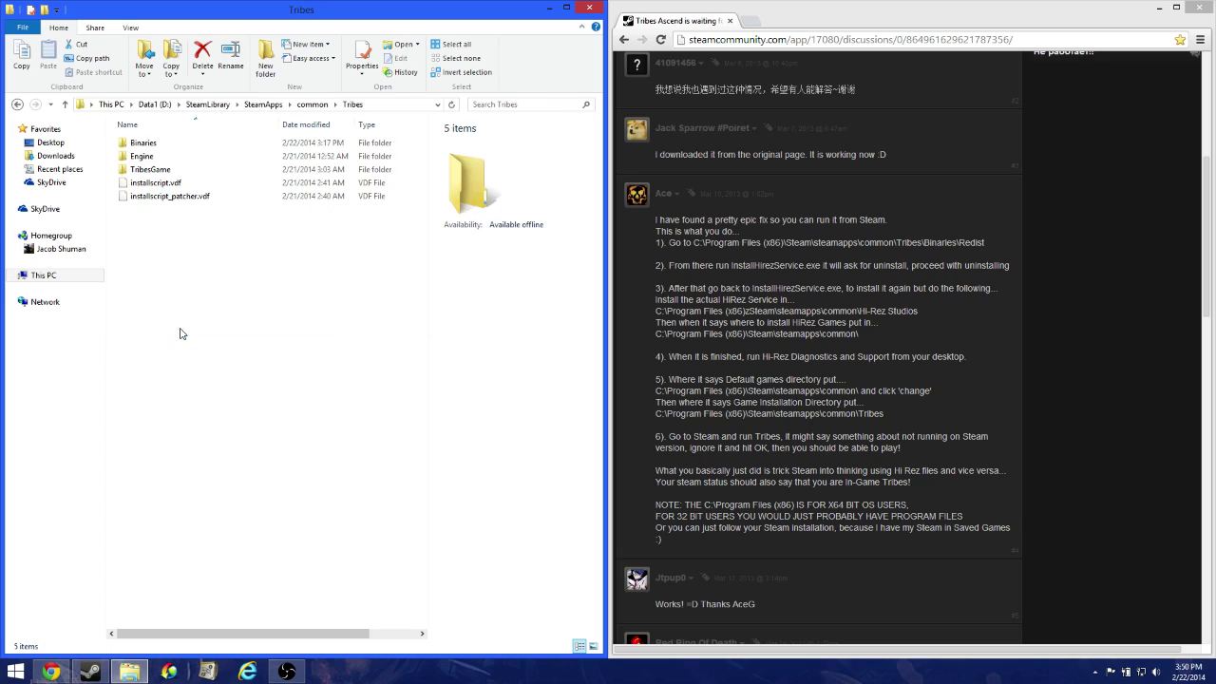
pyautogui.doubleClick(204, 144)
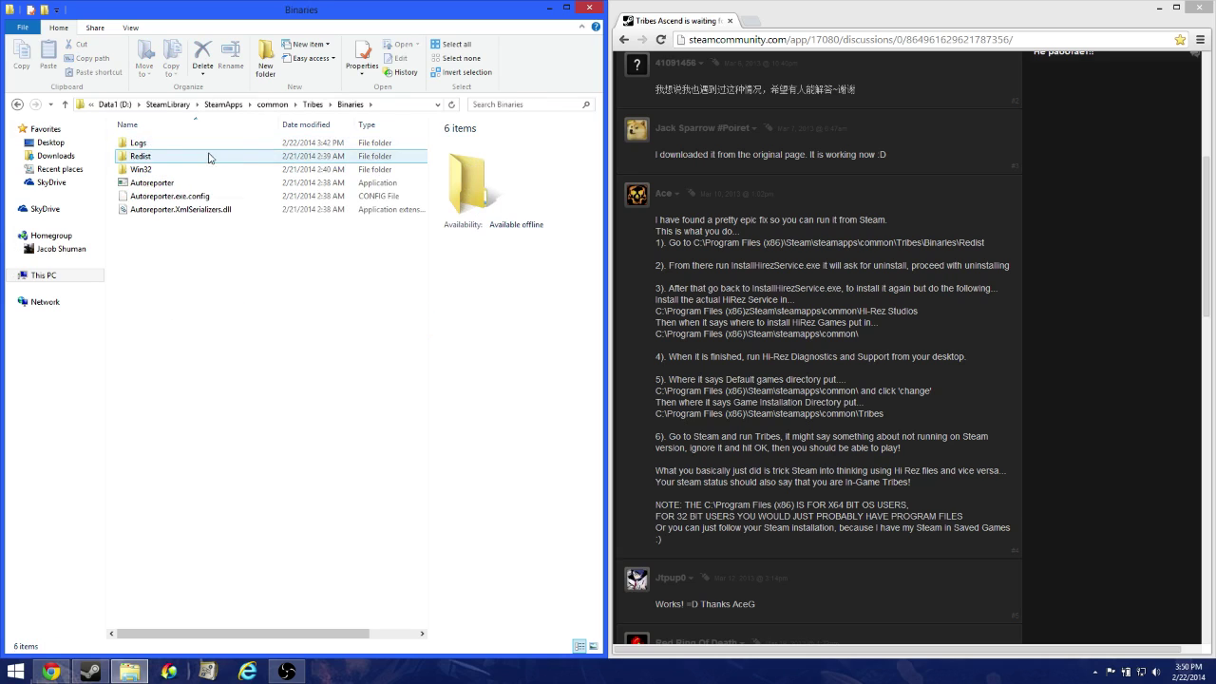
pyautogui.doubleClick(209, 158)
# Step: Run InstallHirezService, agree to completely remove Hi-Rez Studios Games, and finish the uninstall
pyautogui.click(183, 170)
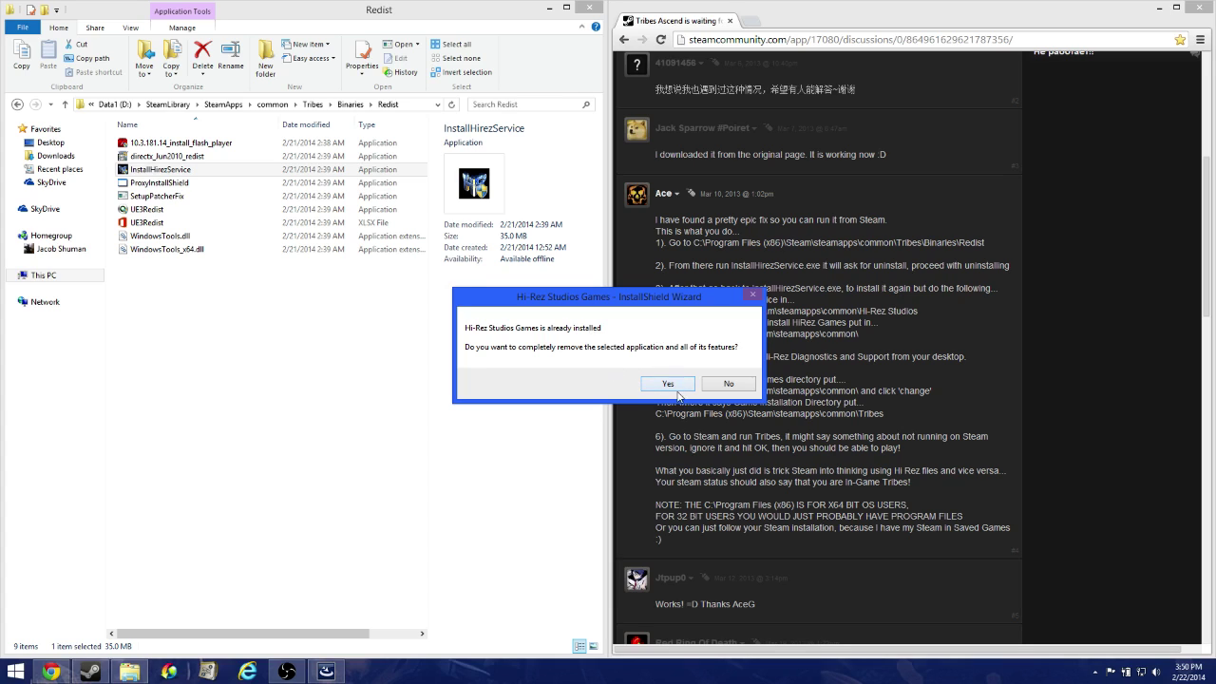
pyautogui.click(670, 384)
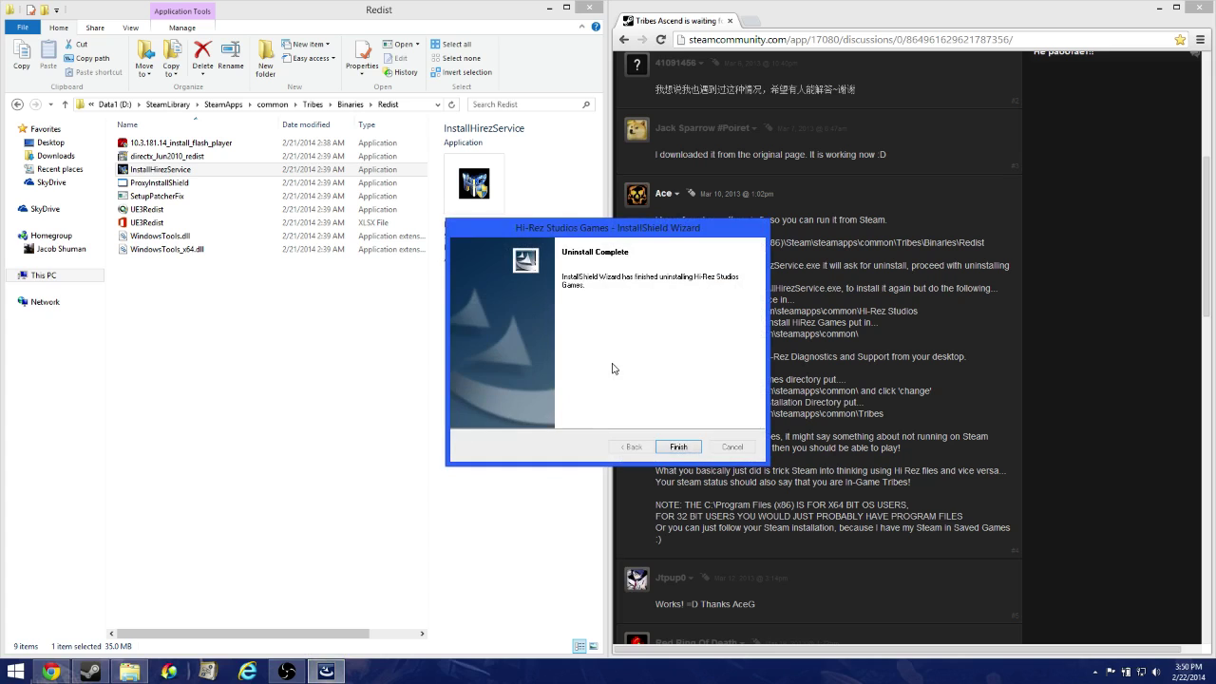
pyautogui.click(678, 448)
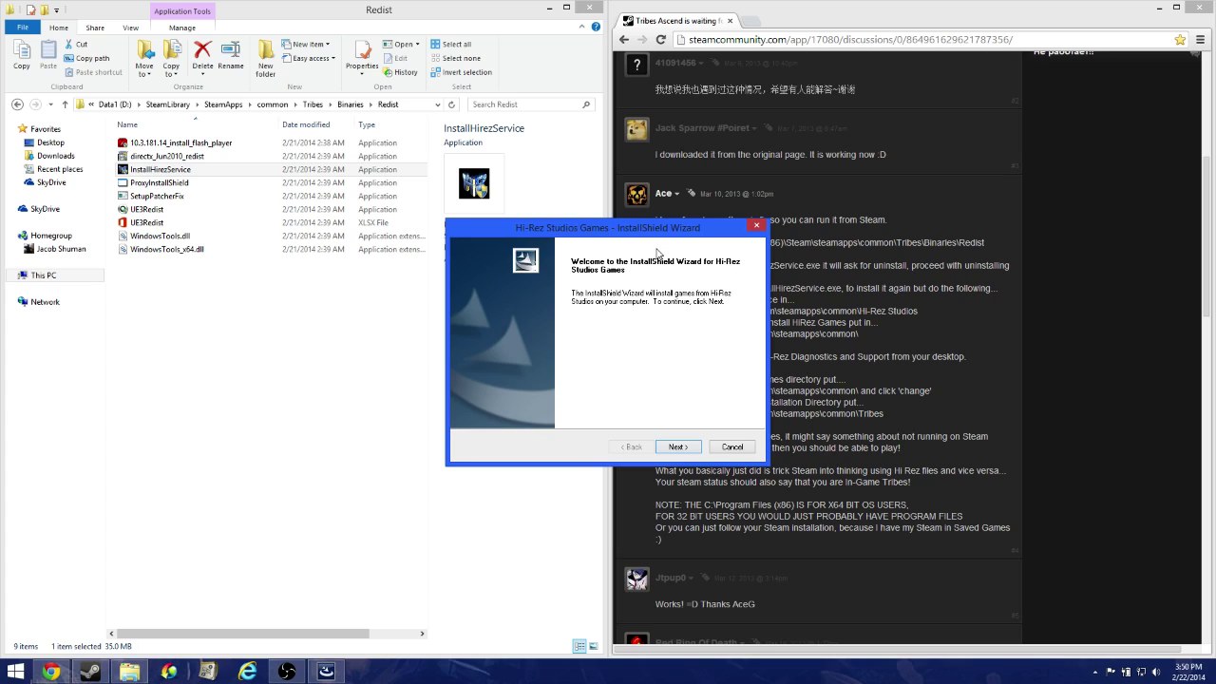
# Step: Start the Hi-Rez Studios Games reinstallation and accept the license agreement to reach the destination location page
pyautogui.moveTo(658, 232); pyautogui.dragTo(394, 185)
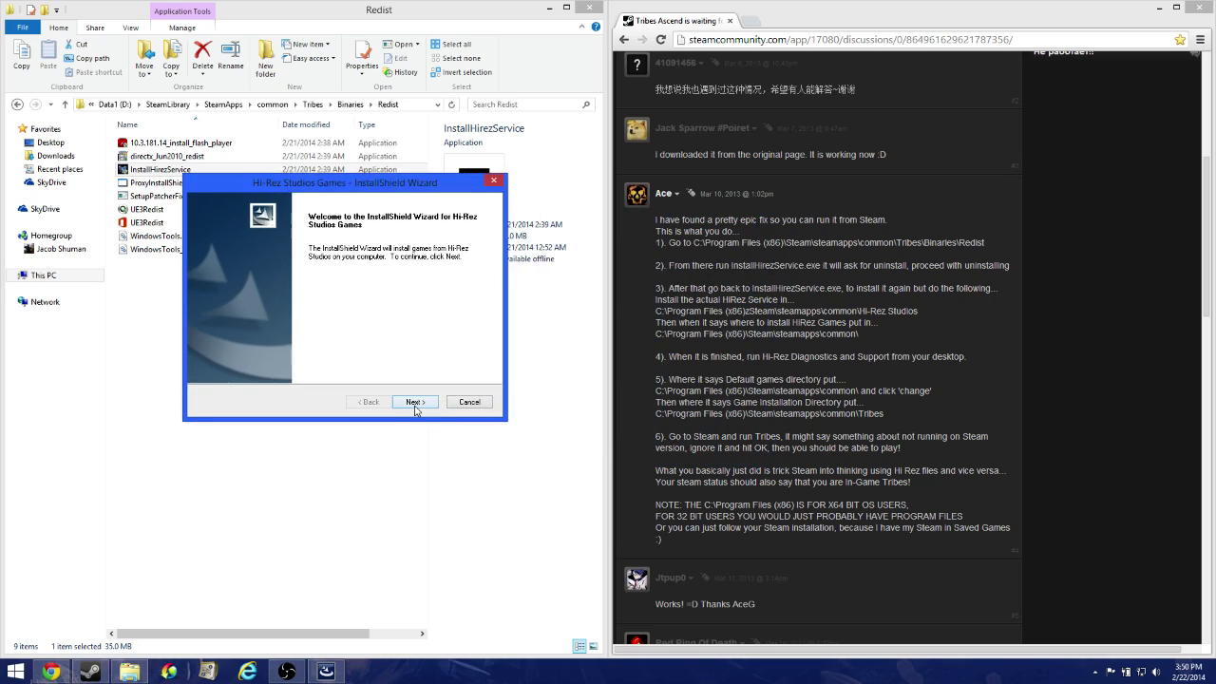
pyautogui.click(416, 403)
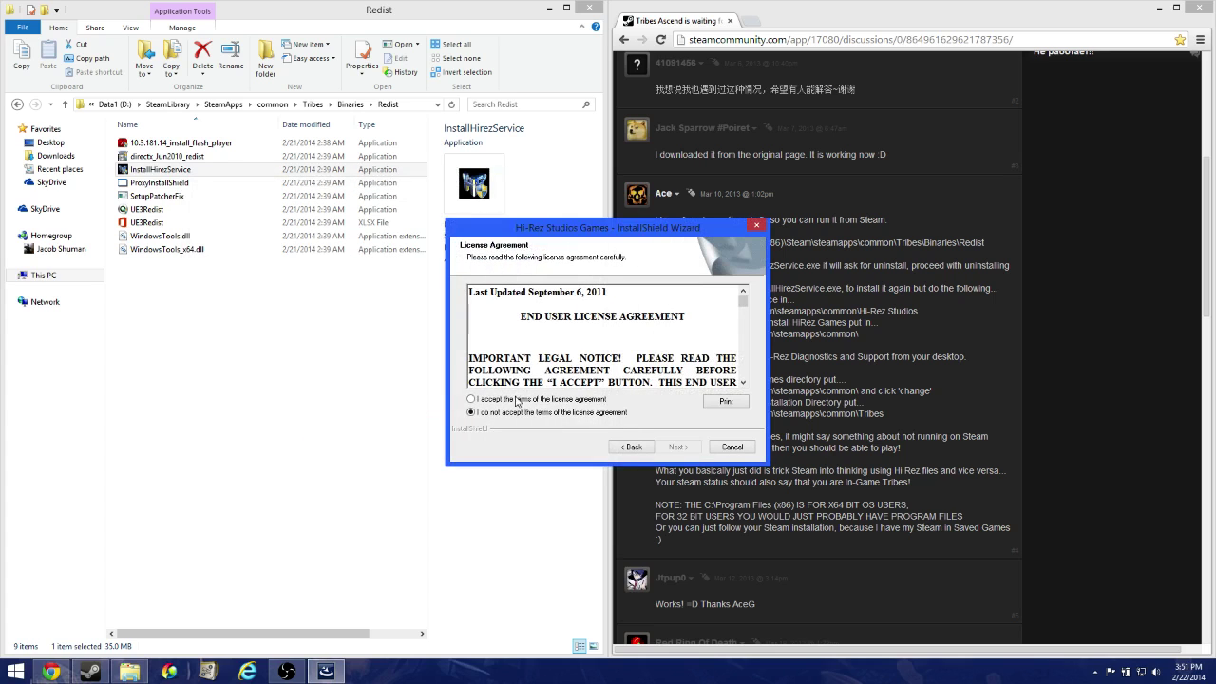
pyautogui.click(583, 402)
pyautogui.click(660, 447)
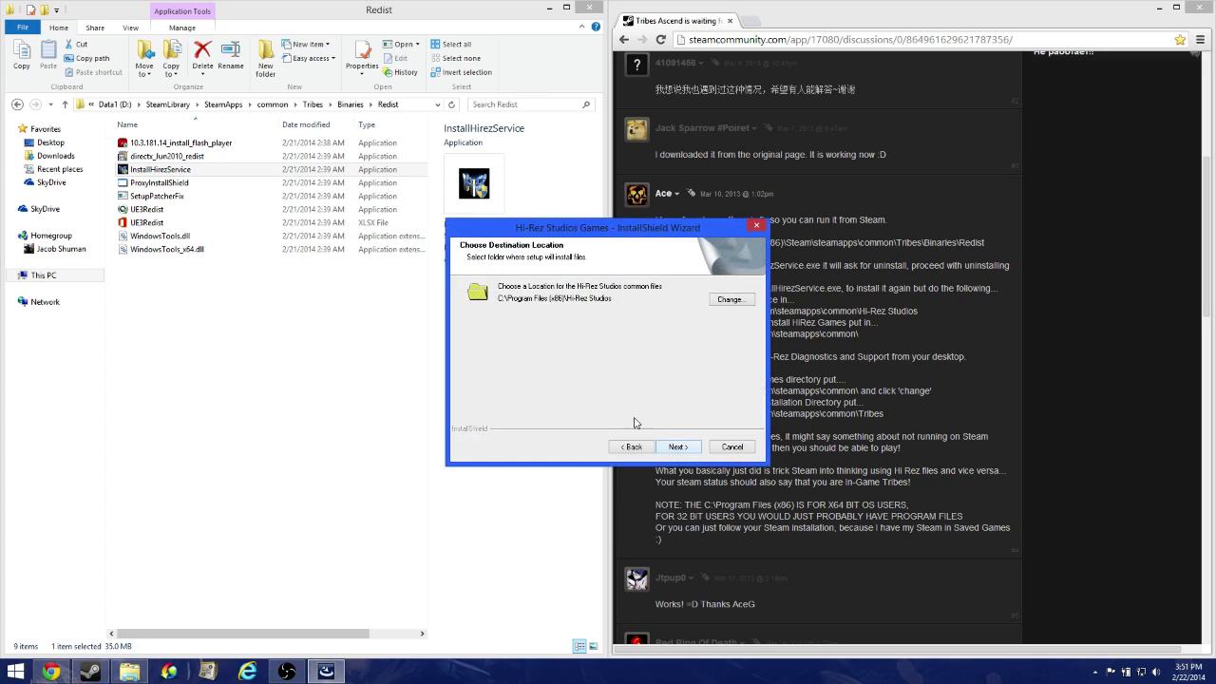
# Step: Start changing the common files location and browse the folder tree to D:\SteamLibrary\SteamApps\common
pyautogui.moveTo(670, 233); pyautogui.dragTo(299, 164)
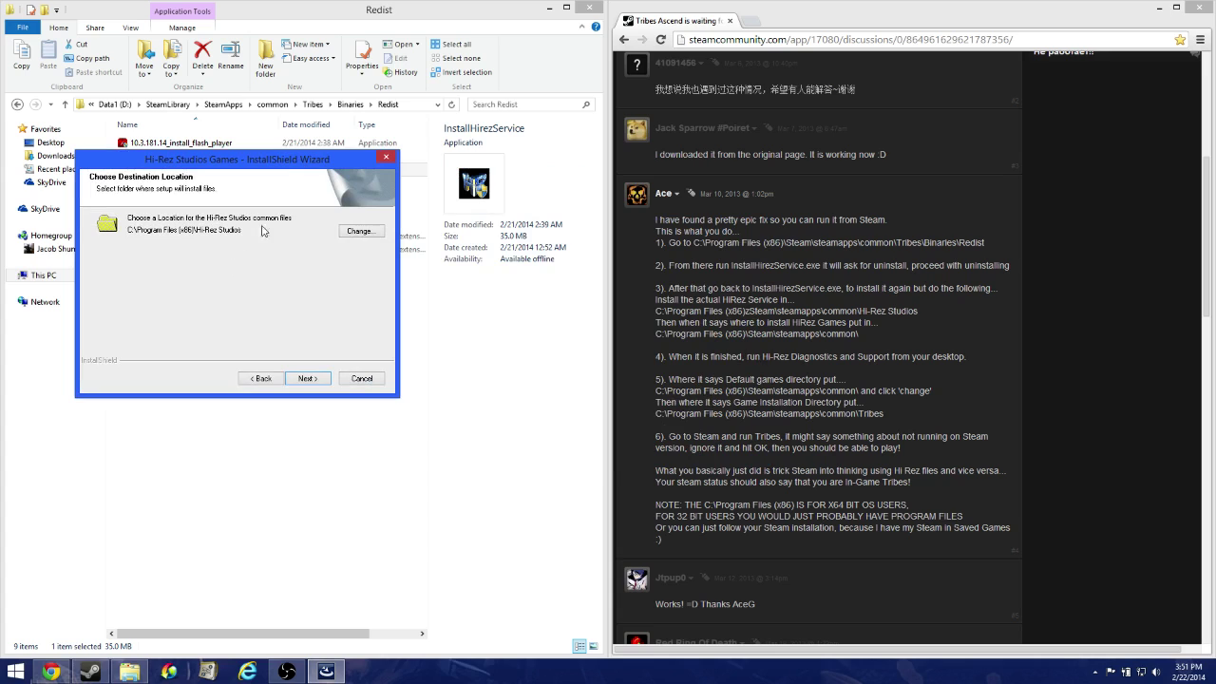
pyautogui.click(355, 231)
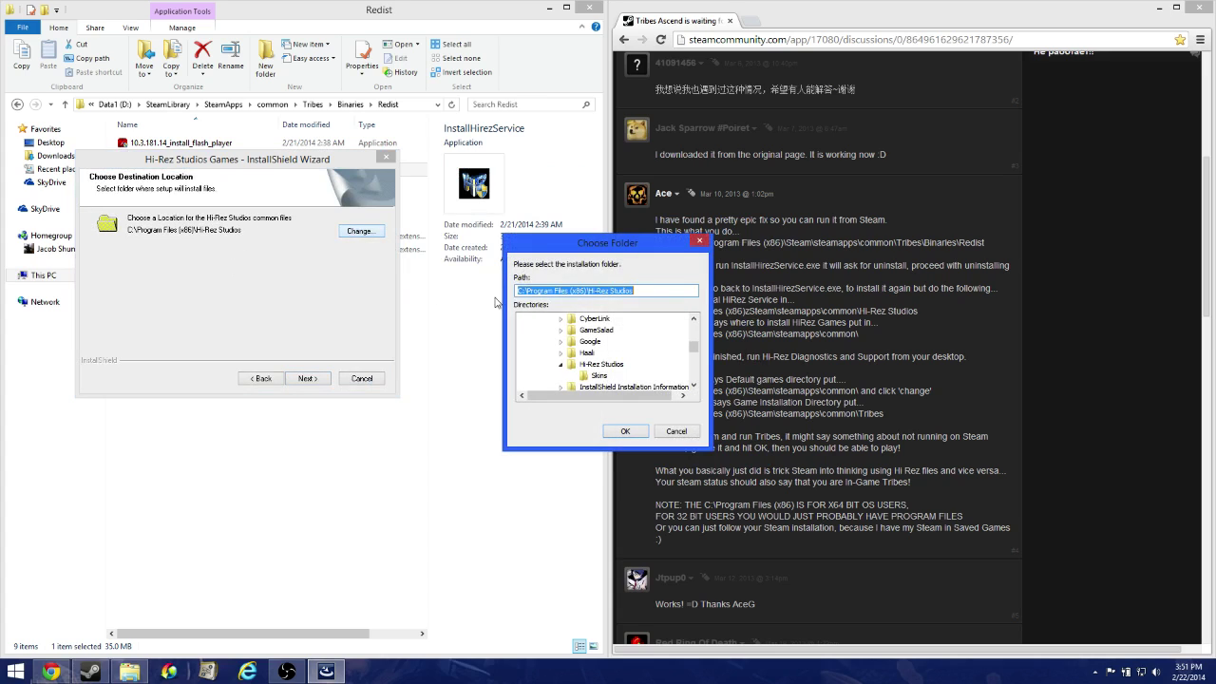
pyautogui.scroll(3, 692, 347)
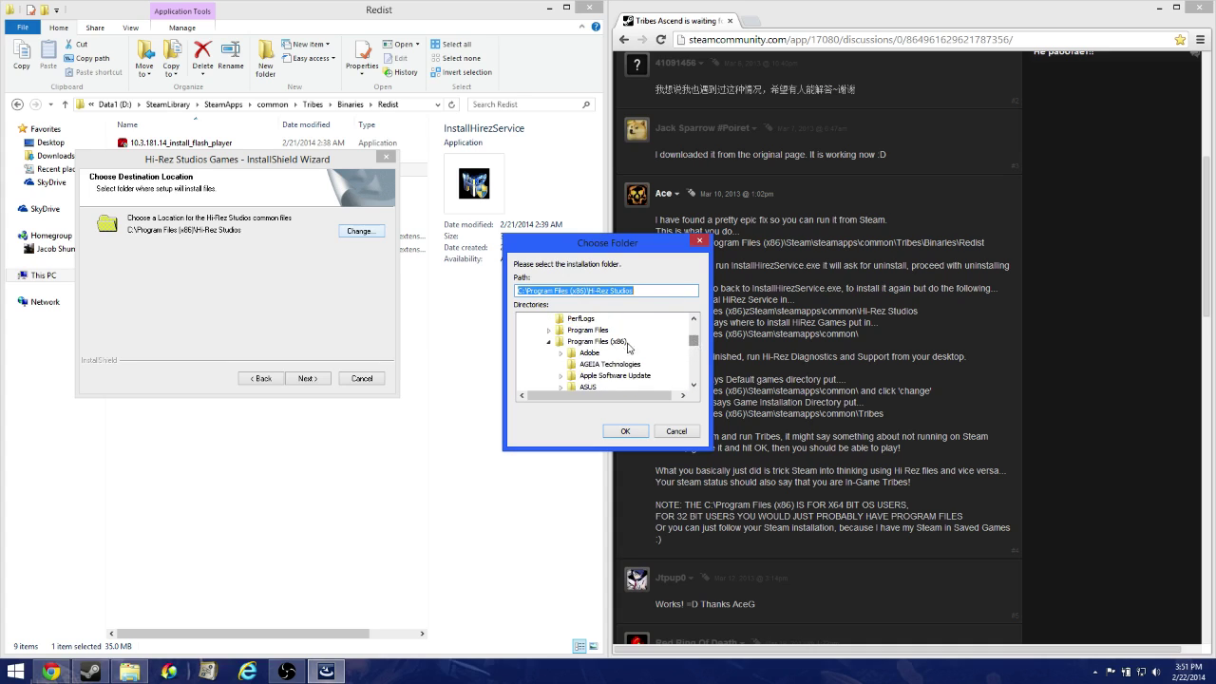
pyautogui.click(548, 344)
pyautogui.scroll(3, 695, 361)
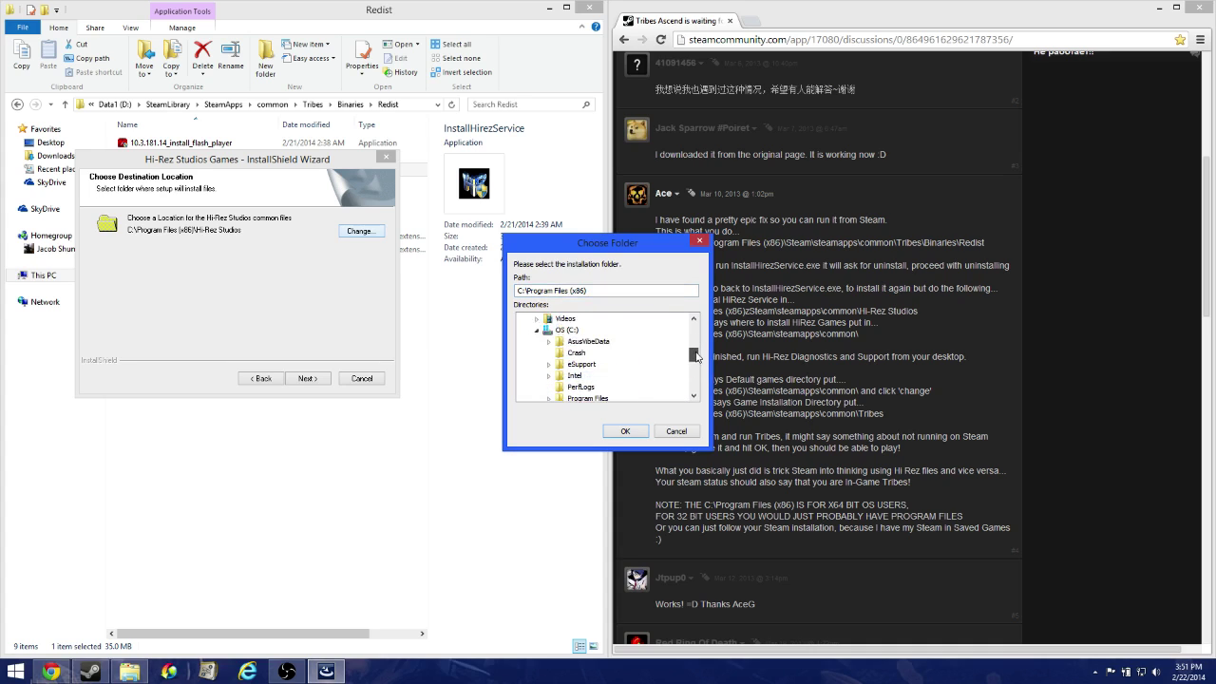
pyautogui.click(537, 353)
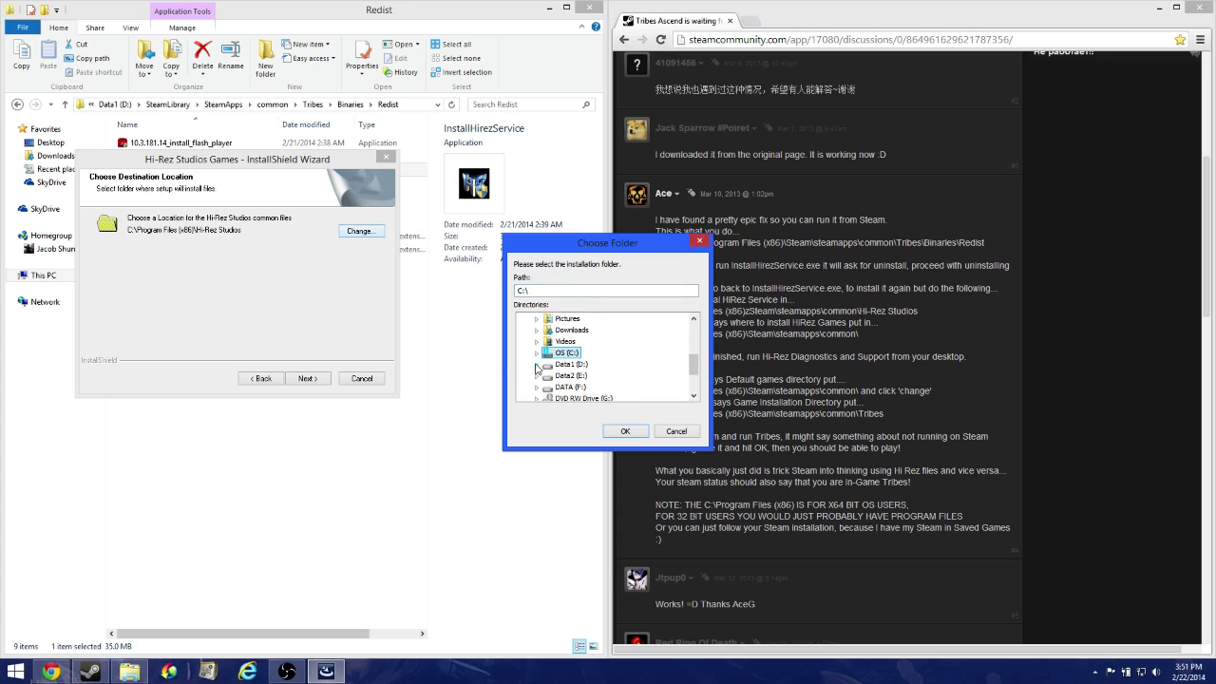
pyautogui.click(537, 365)
pyautogui.click(549, 376)
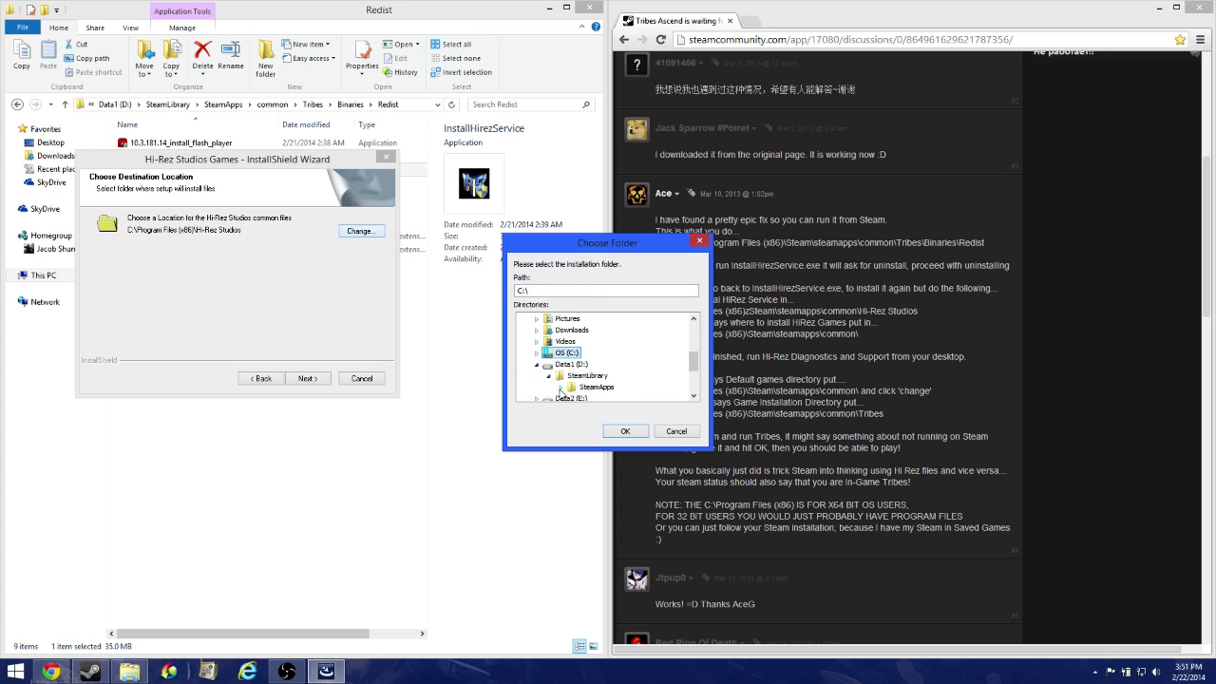
pyautogui.click(560, 388)
pyautogui.click(580, 374)
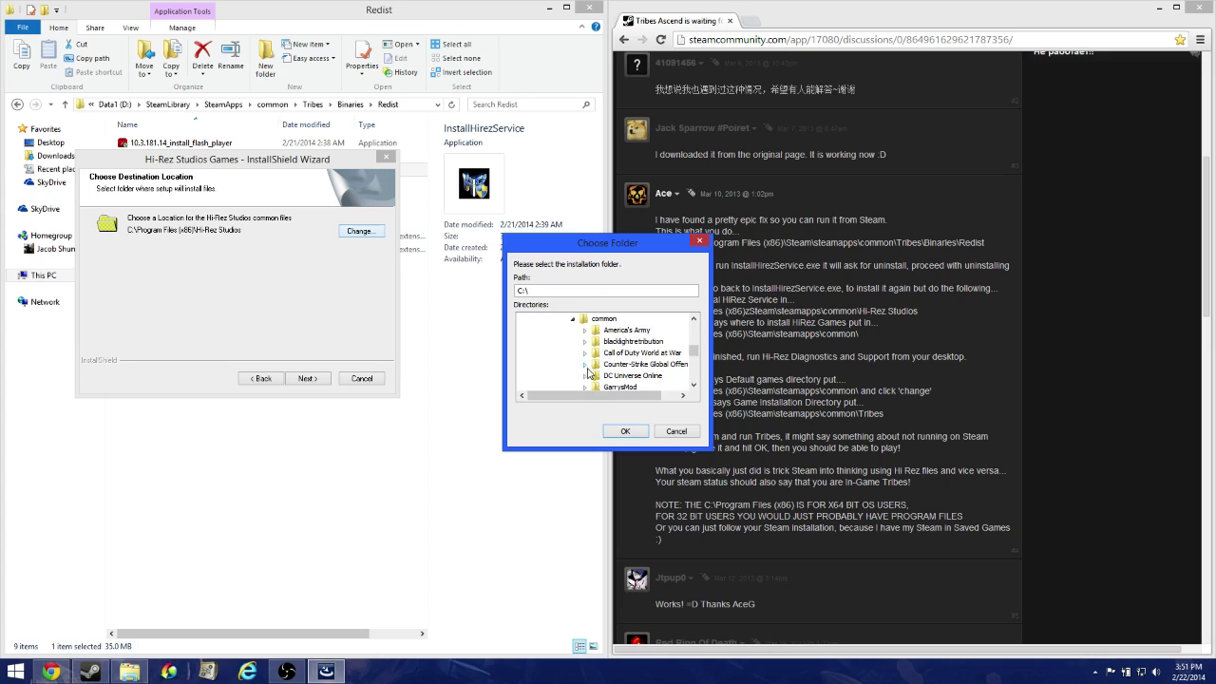
pyautogui.moveTo(693, 356); pyautogui.dragTo(694, 364)
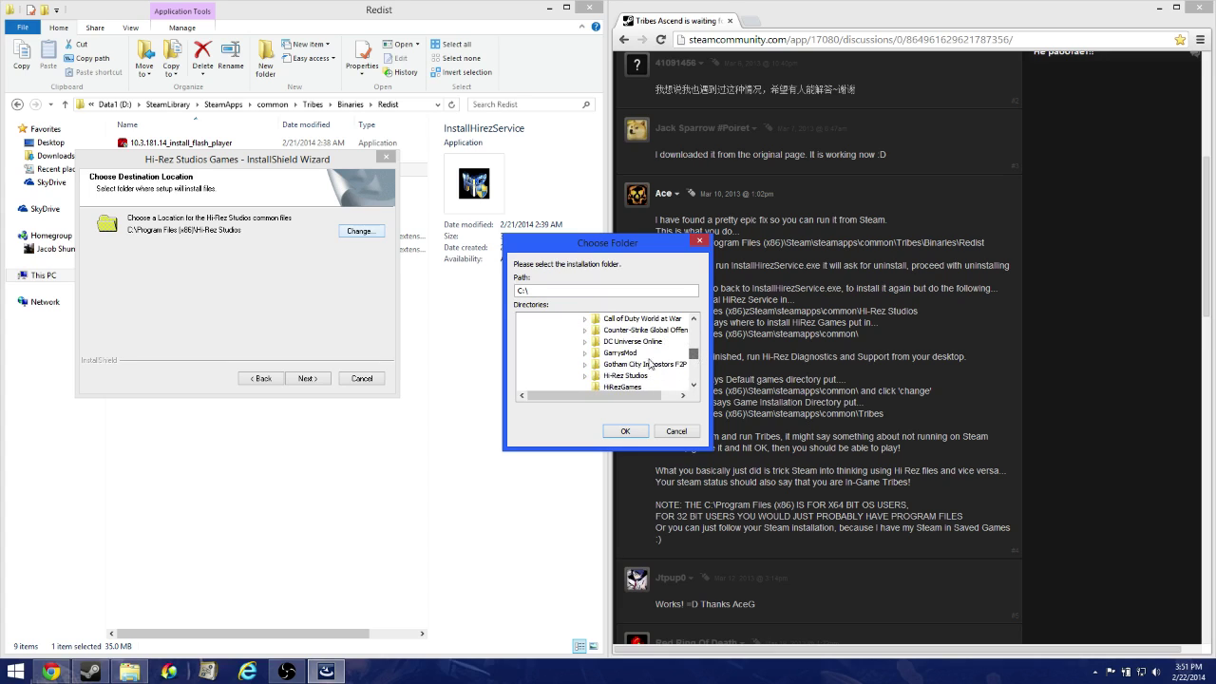
# Step: Choose D:\SteamLibrary\SteamApps\common\Hi-Rez Studios as the common files folder and continue to the game location page
pyautogui.moveTo(618, 242); pyautogui.dragTo(439, 229)
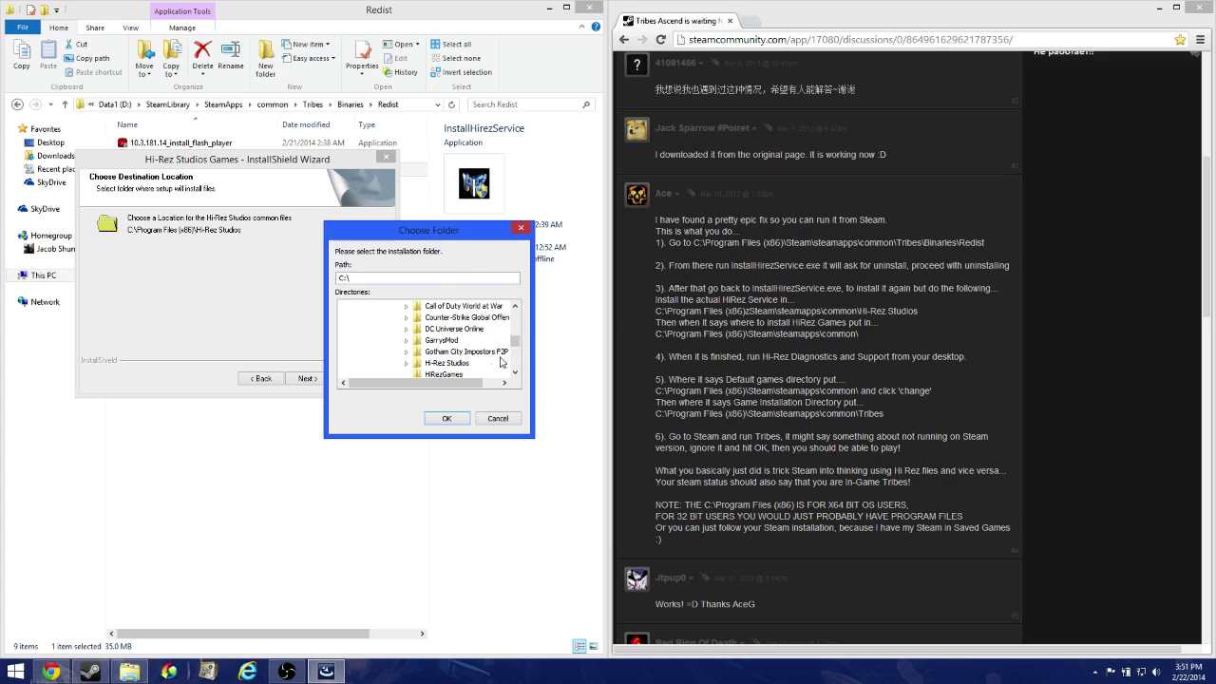
pyautogui.click(452, 363)
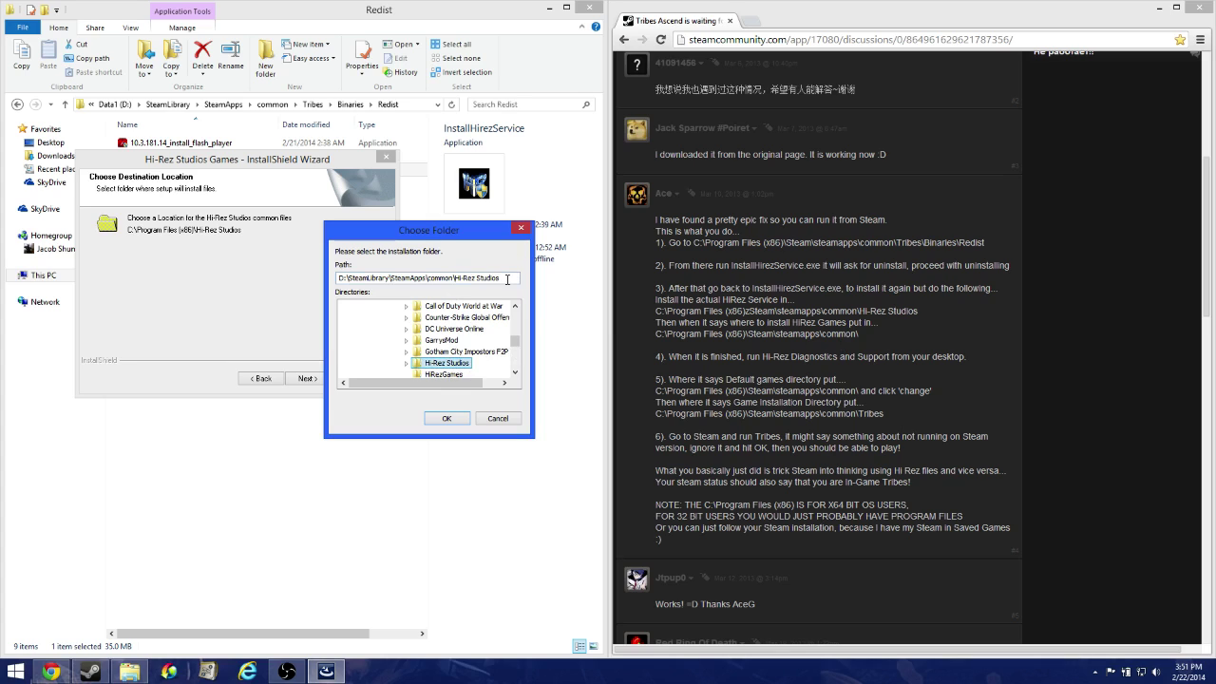
pyautogui.moveTo(501, 279); pyautogui.dragTo(452, 288)
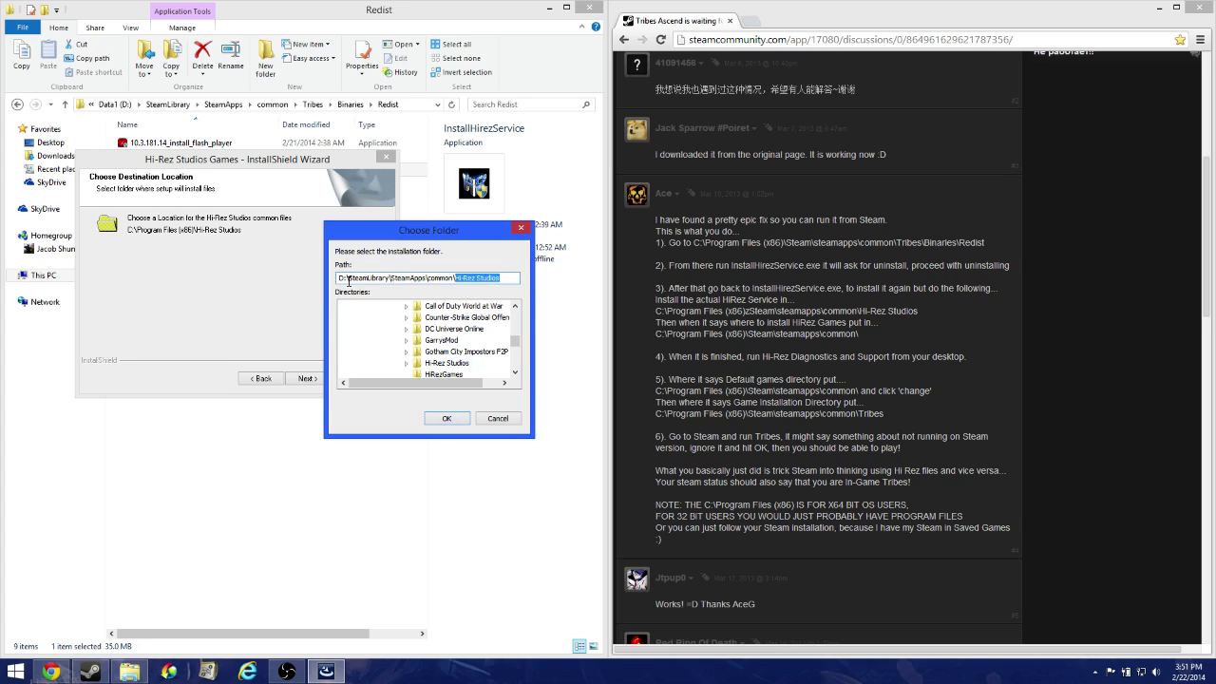
pyautogui.click(341, 277)
pyautogui.click(447, 418)
pyautogui.click(308, 379)
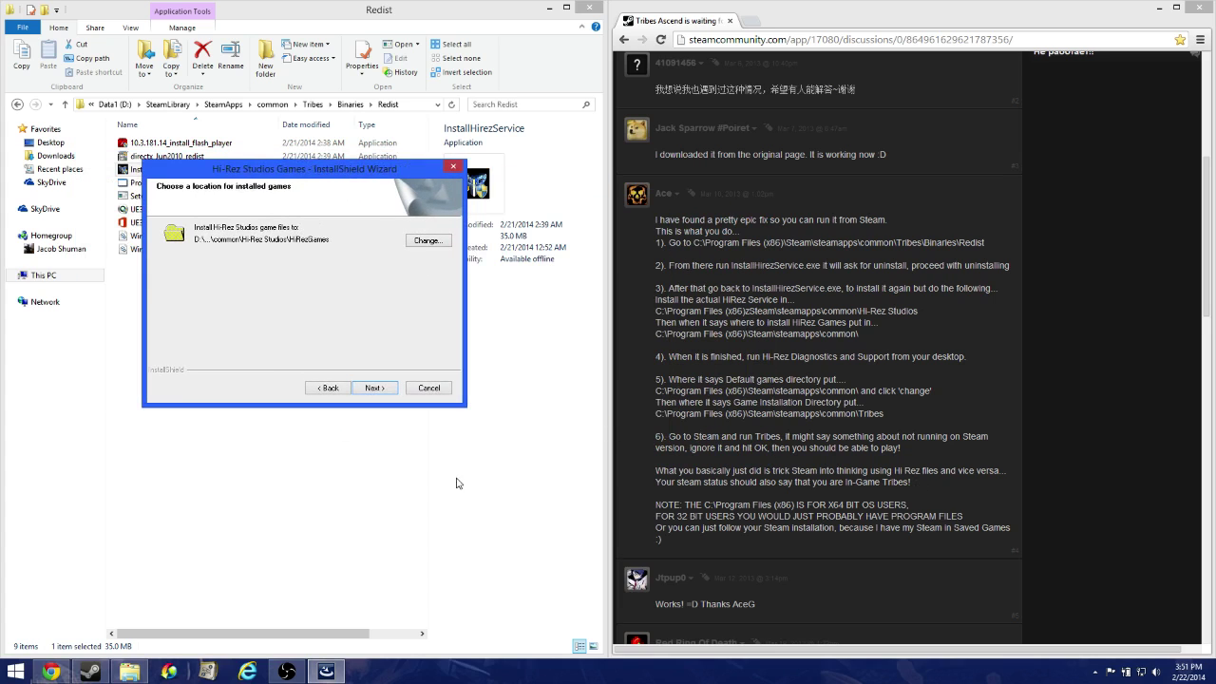
# Step: Change the Hi-Rez Studios game files location to D:\SteamLibrary\SteamApps\common\ and continue to the ready-to-install page
pyautogui.click(427, 240)
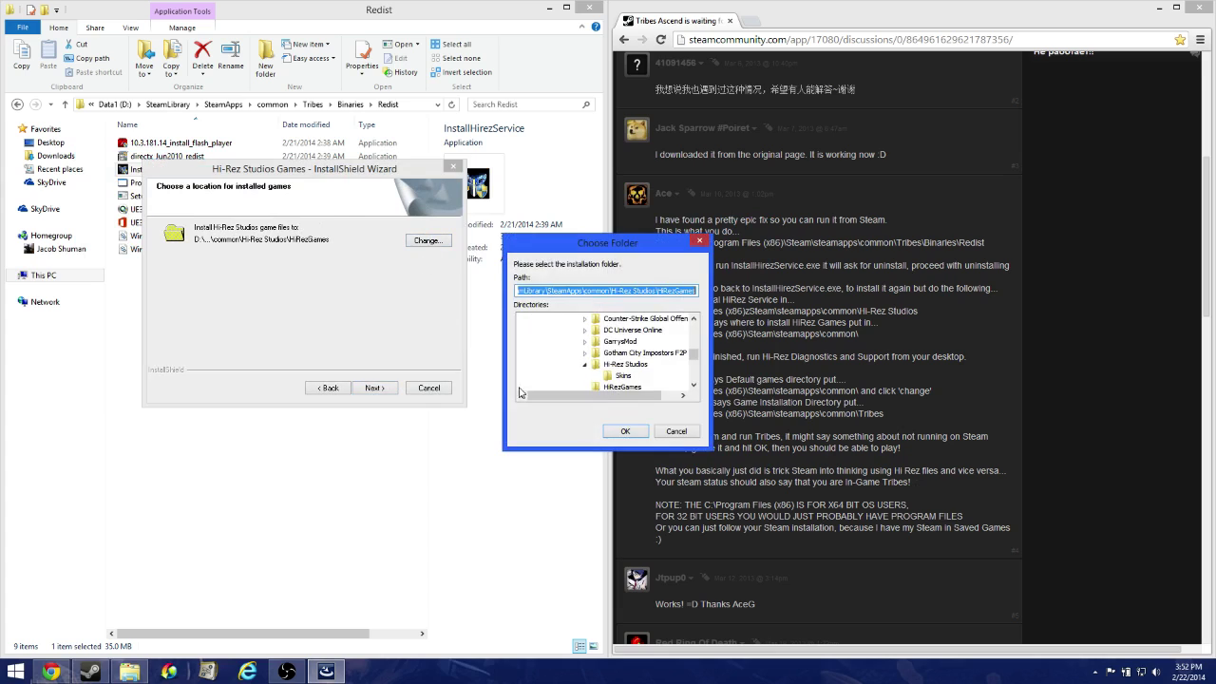
pyautogui.click(695, 292)
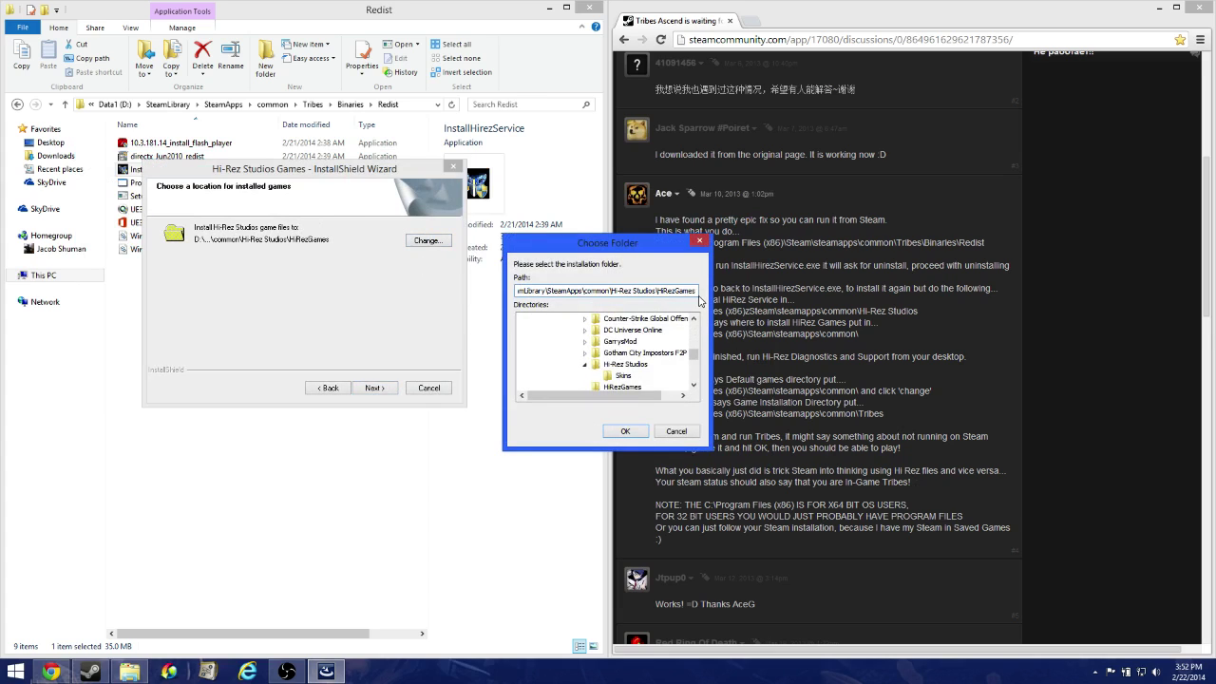
pyautogui.moveTo(643, 253); pyautogui.dragTo(591, 248)
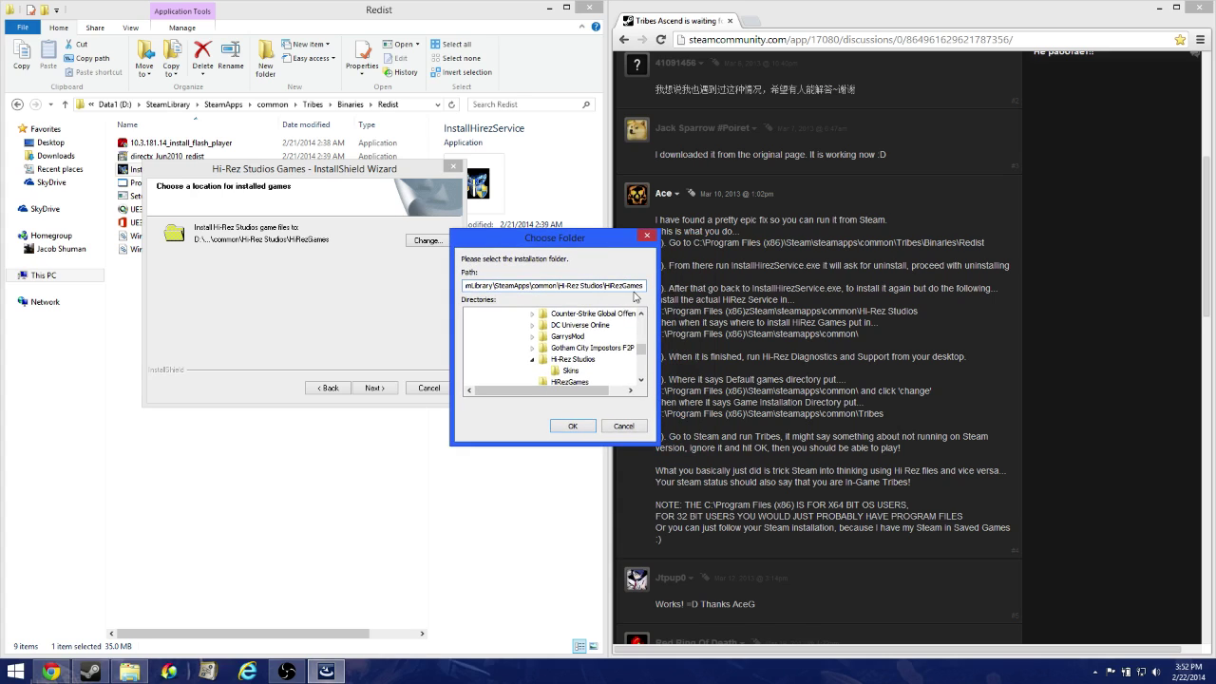
pyautogui.click(467, 285)
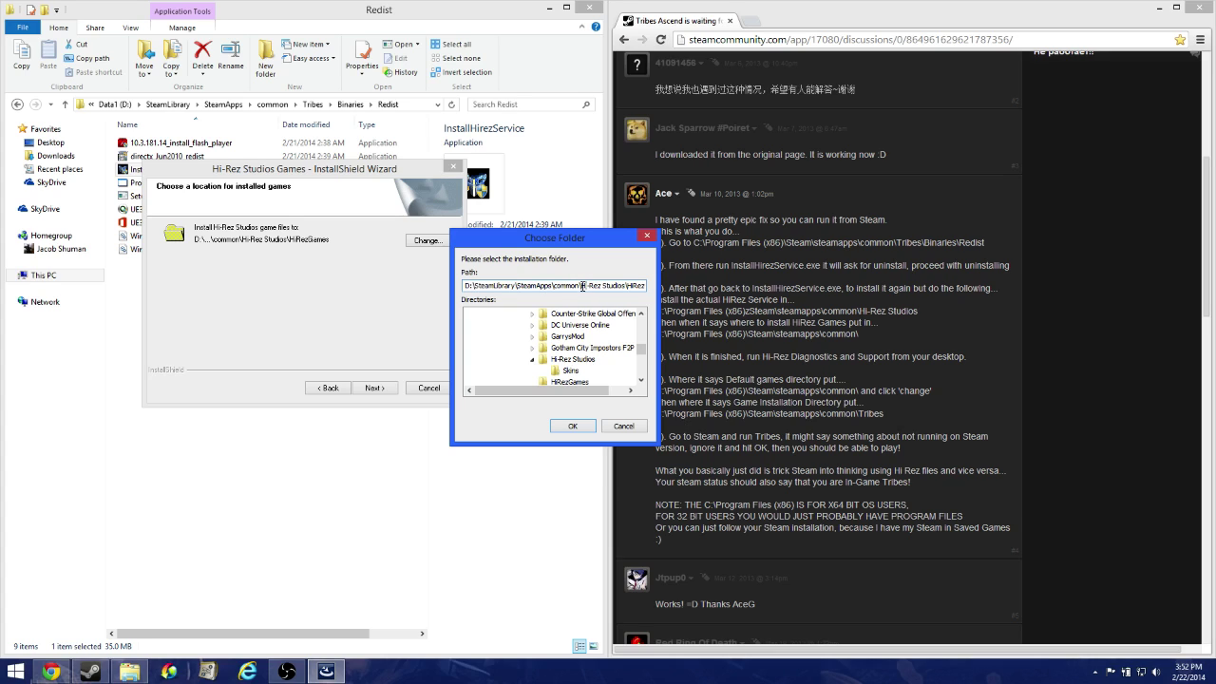
pyautogui.moveTo(582, 286); pyautogui.dragTo(646, 286)
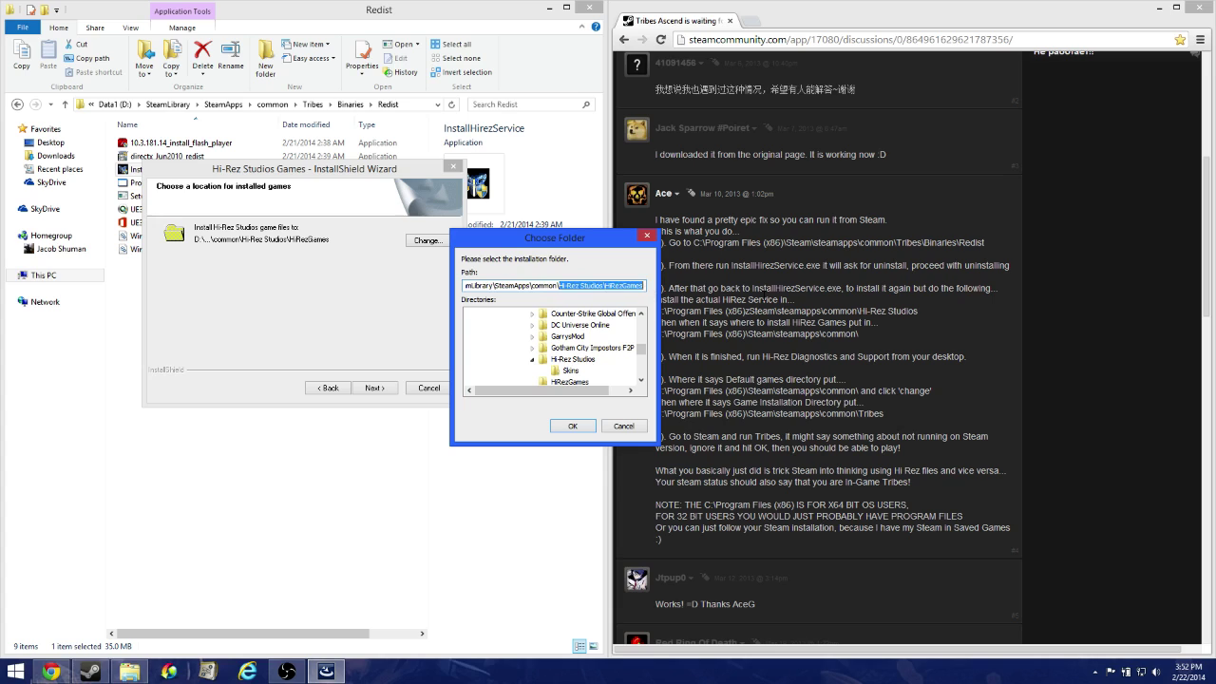
pyautogui.press('BackSpace')
pyautogui.click(572, 425)
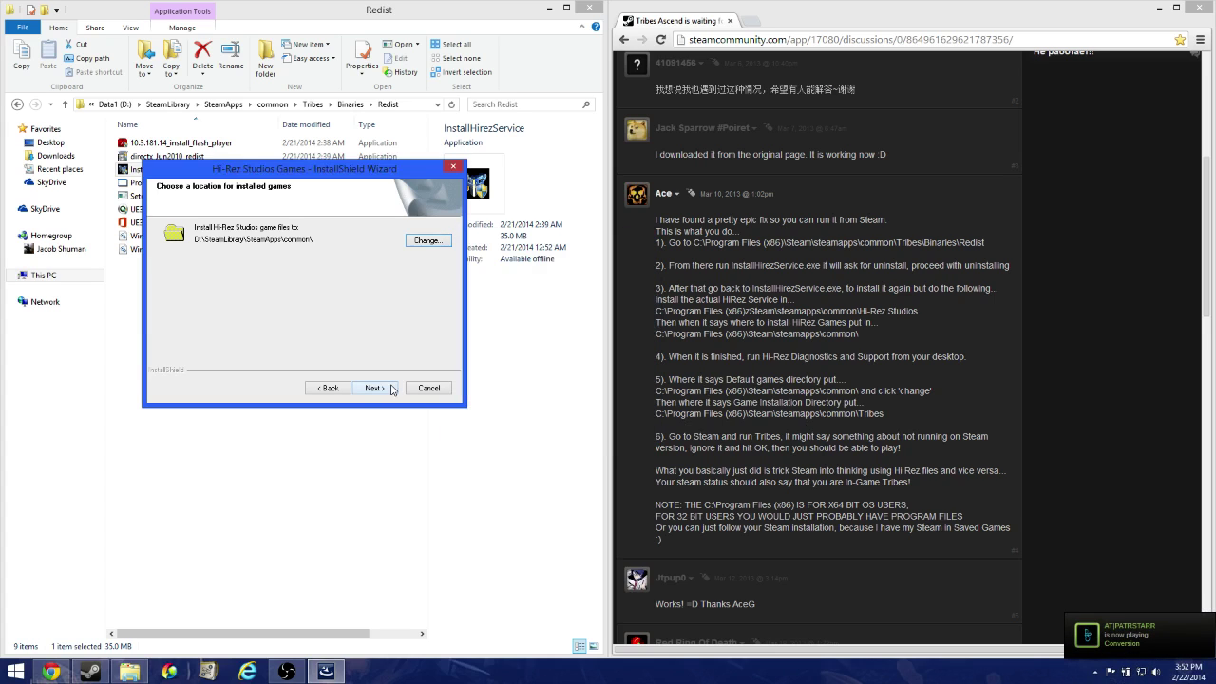
pyautogui.click(374, 388)
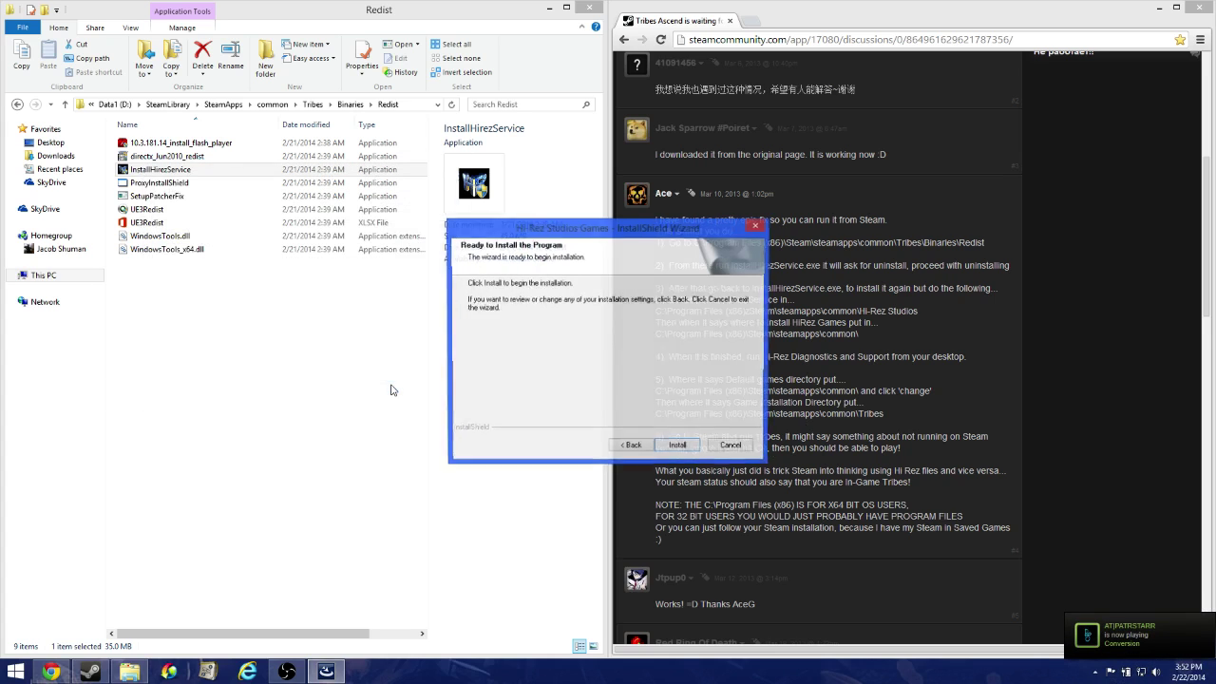
# Step: Install Hi-Rez Studios Games and finish the wizard
pyautogui.click(679, 448)
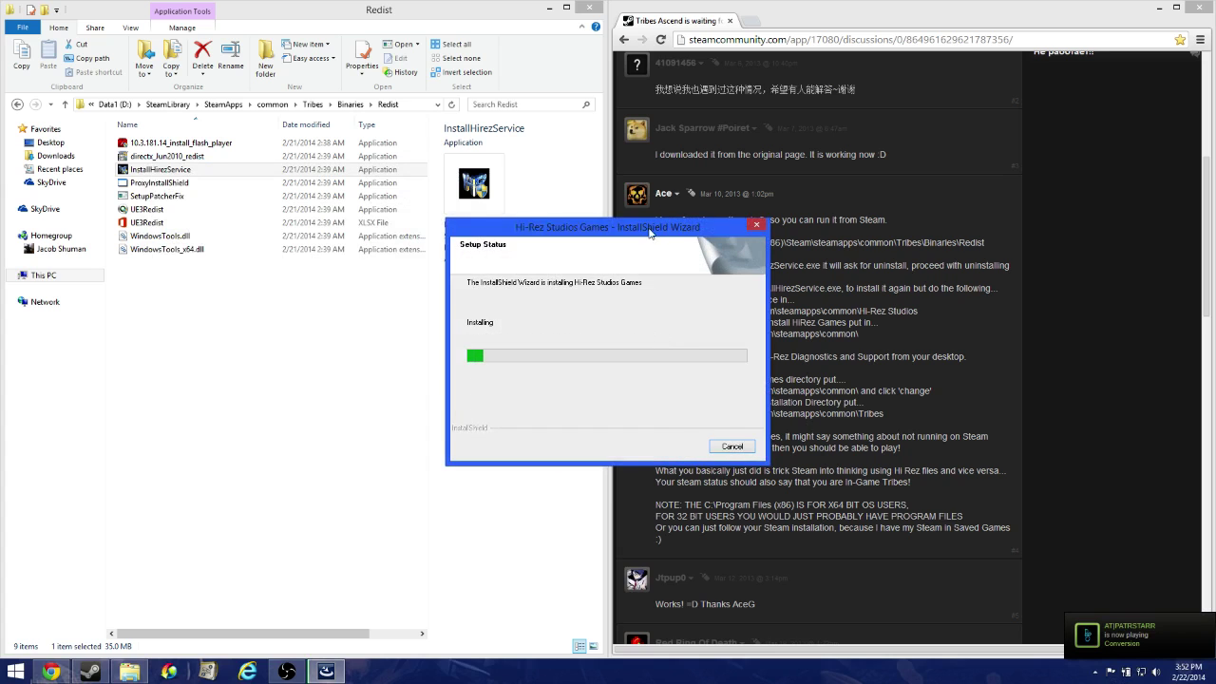
pyautogui.moveTo(639, 240); pyautogui.dragTo(391, 262)
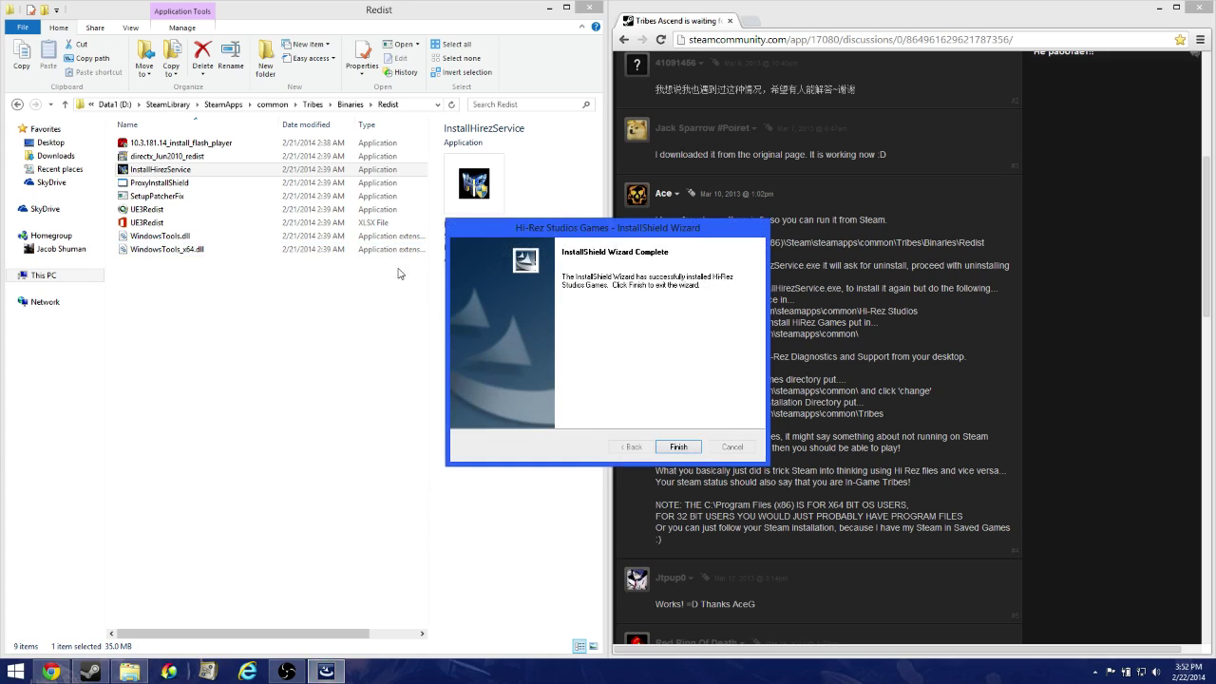
pyautogui.click(677, 447)
# Step: Launch Hi-Rez Diagnostics and Support from the desktop and bring up the Steam discussion guide, docked to half the screen
pyautogui.press('super+d')
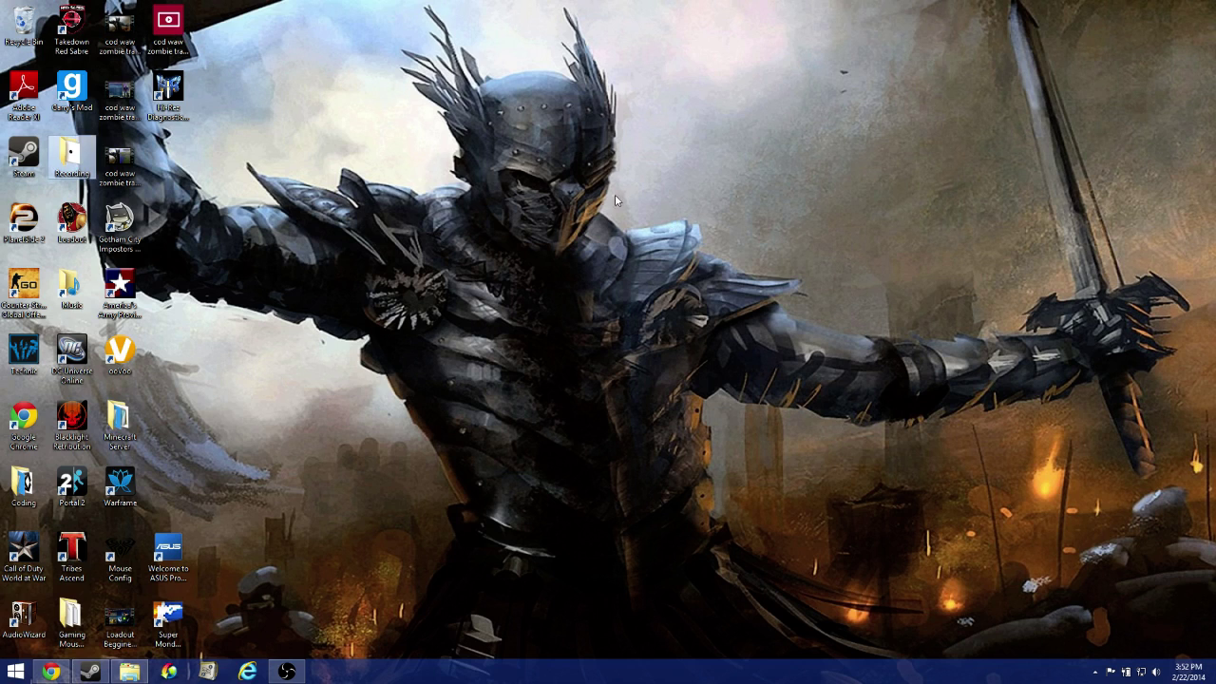
pyautogui.moveTo(168, 95); pyautogui.dragTo(211, 490)
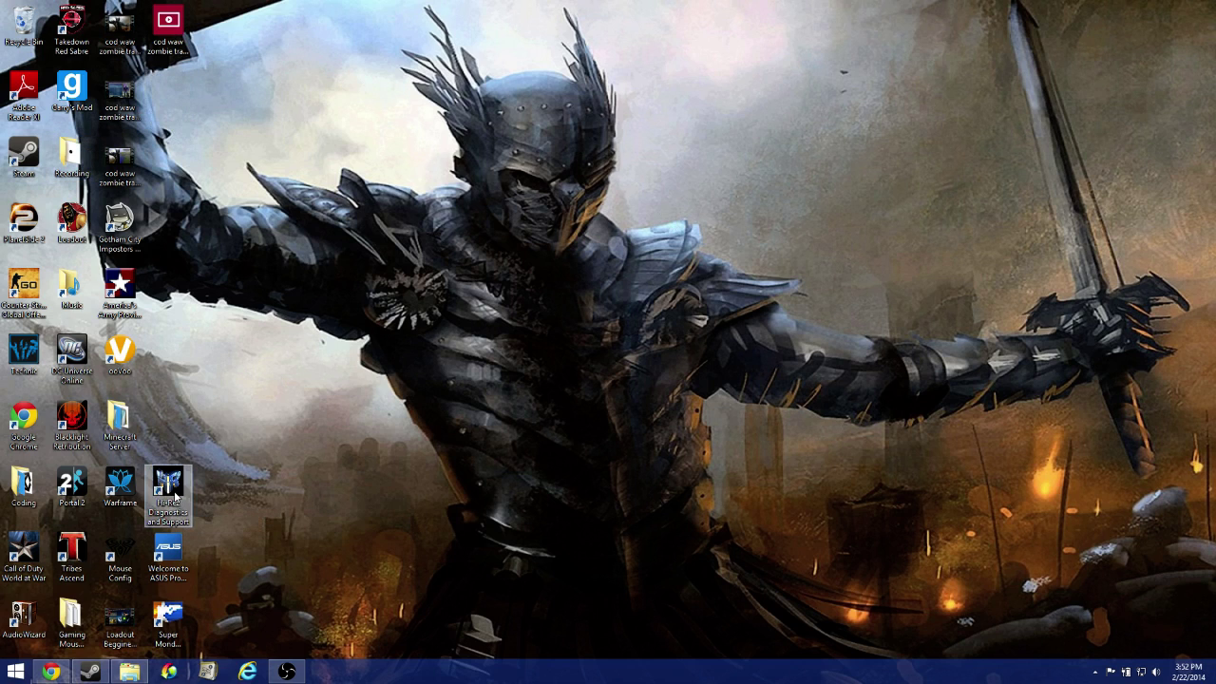
pyautogui.doubleClick(177, 486)
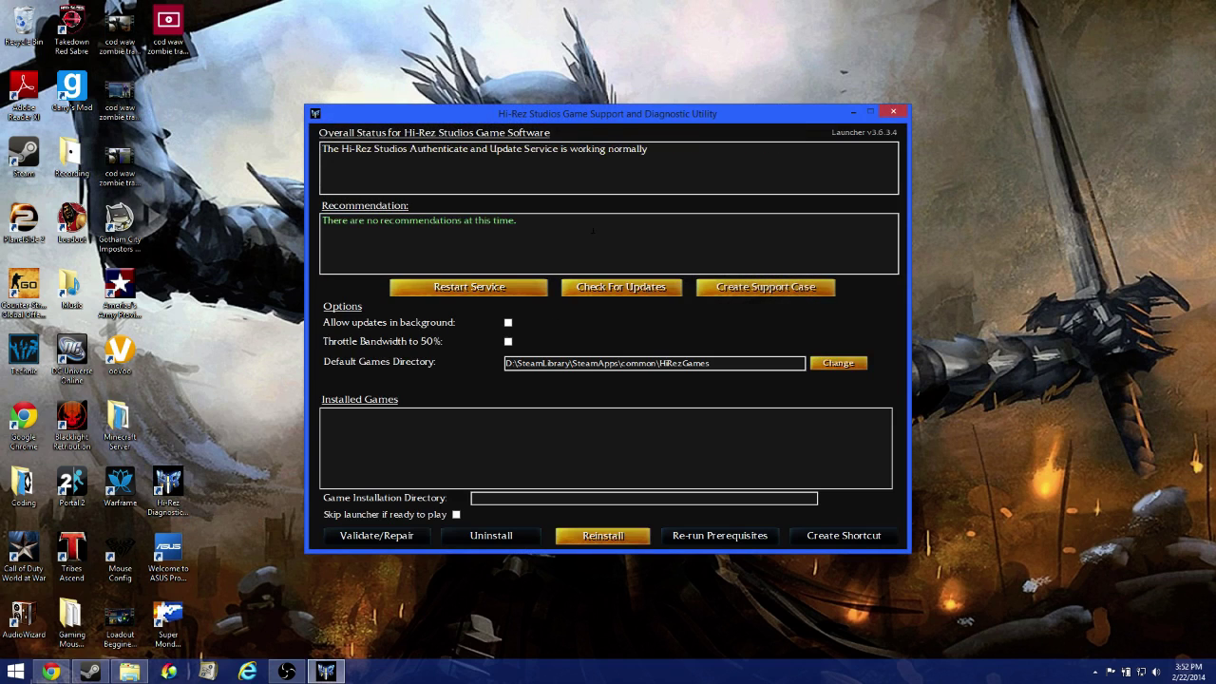
pyautogui.moveTo(621, 112); pyautogui.dragTo(919, 31)
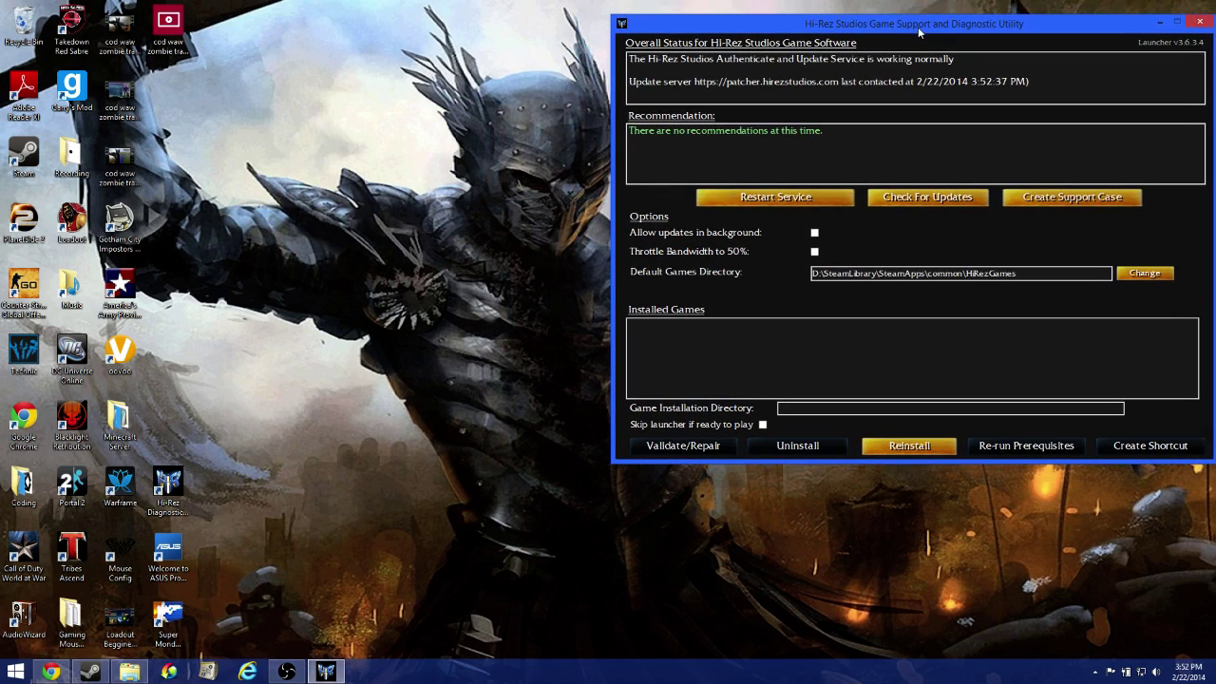
pyautogui.click(52, 673)
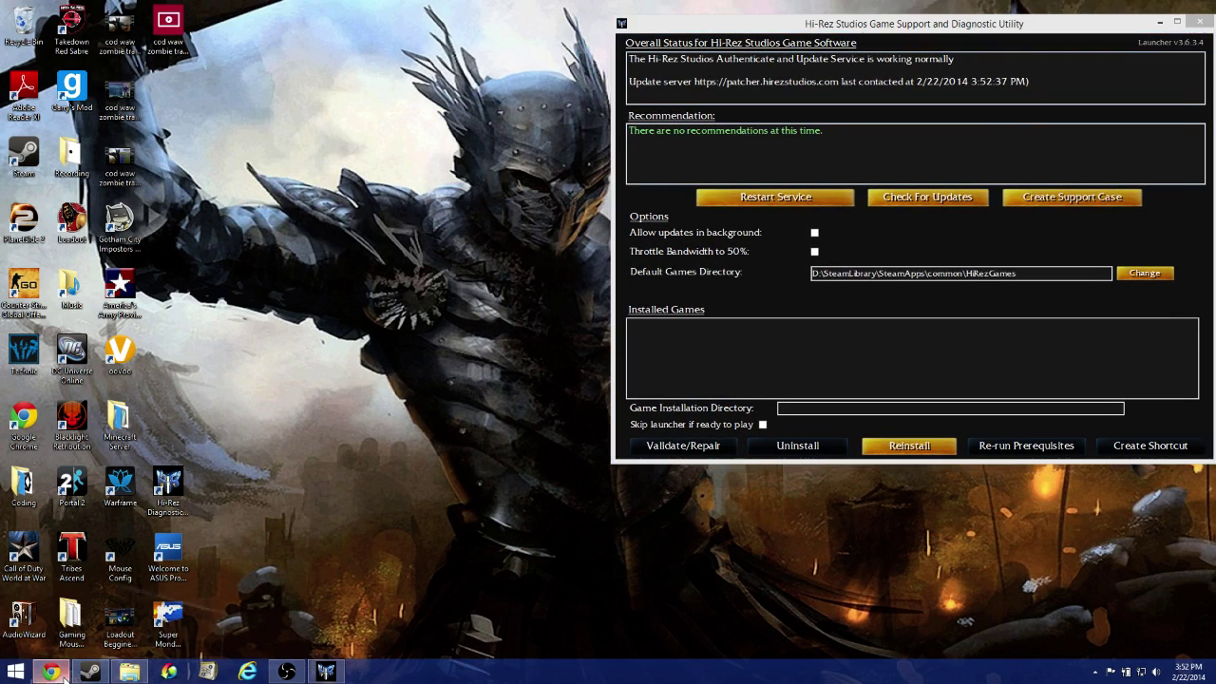
pyautogui.moveTo(920, 24); pyautogui.dragTo(0, 23)
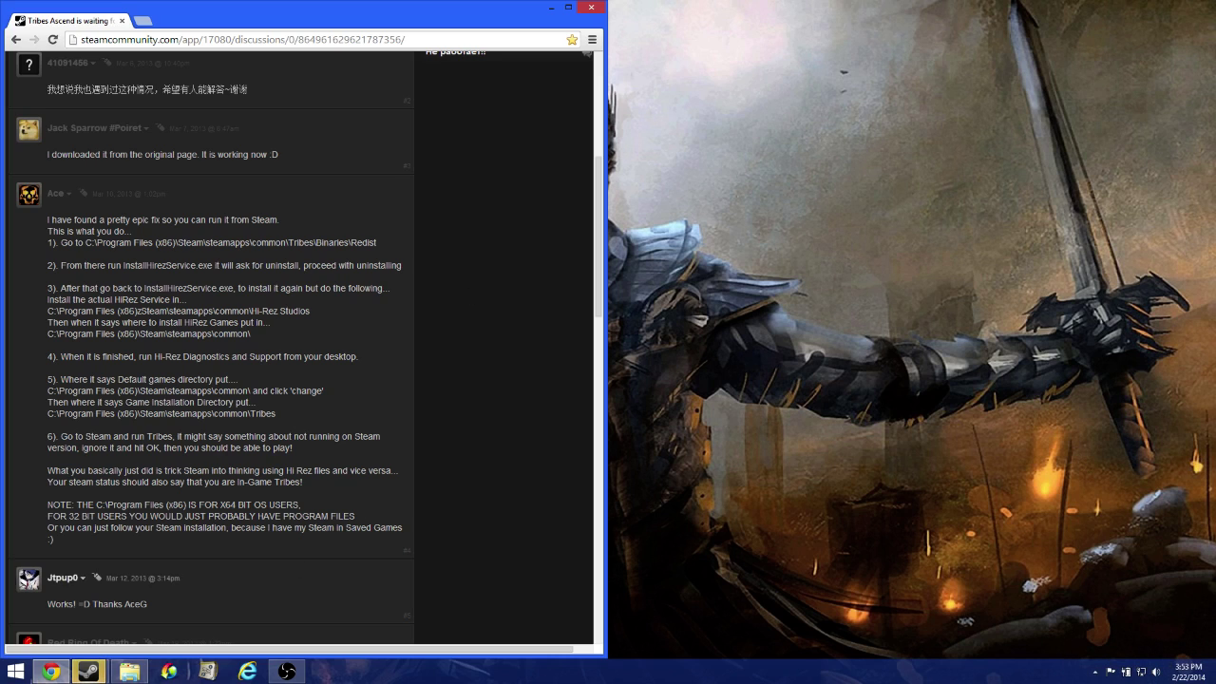
# Step: Reopen Hi-Rez Diagnostics and Support from the desktop and arrange it beside the Steam discussion guide
pyautogui.moveTo(82, 673)
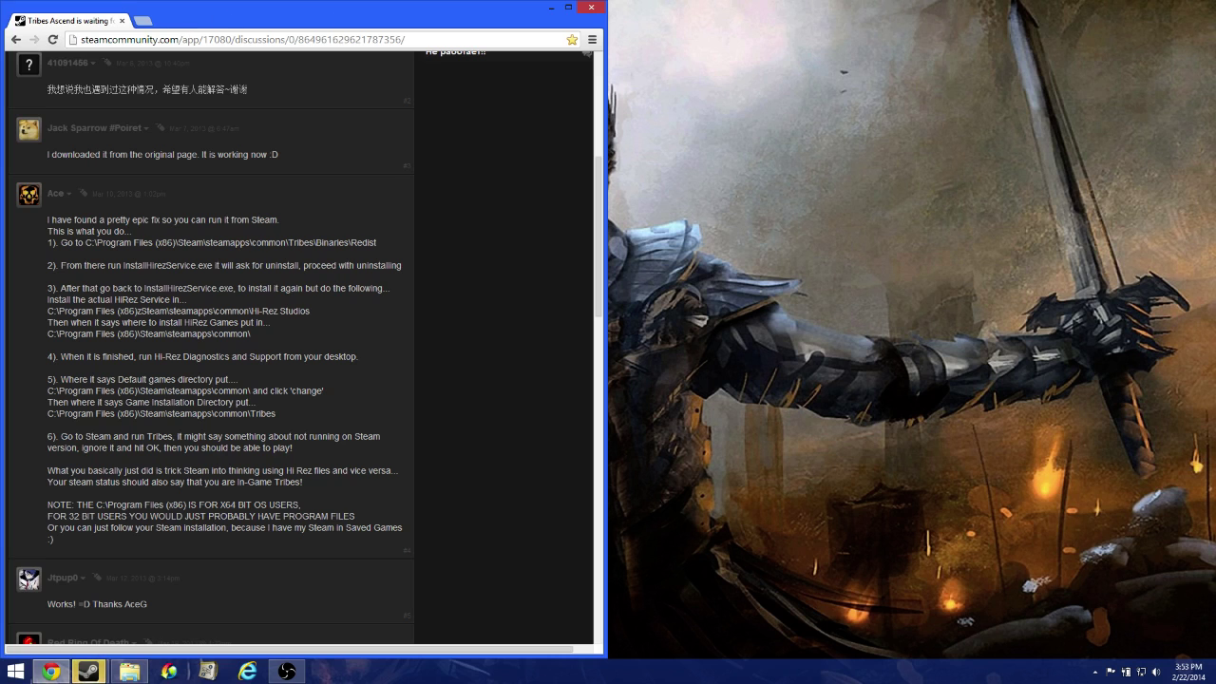
pyautogui.click(51, 672)
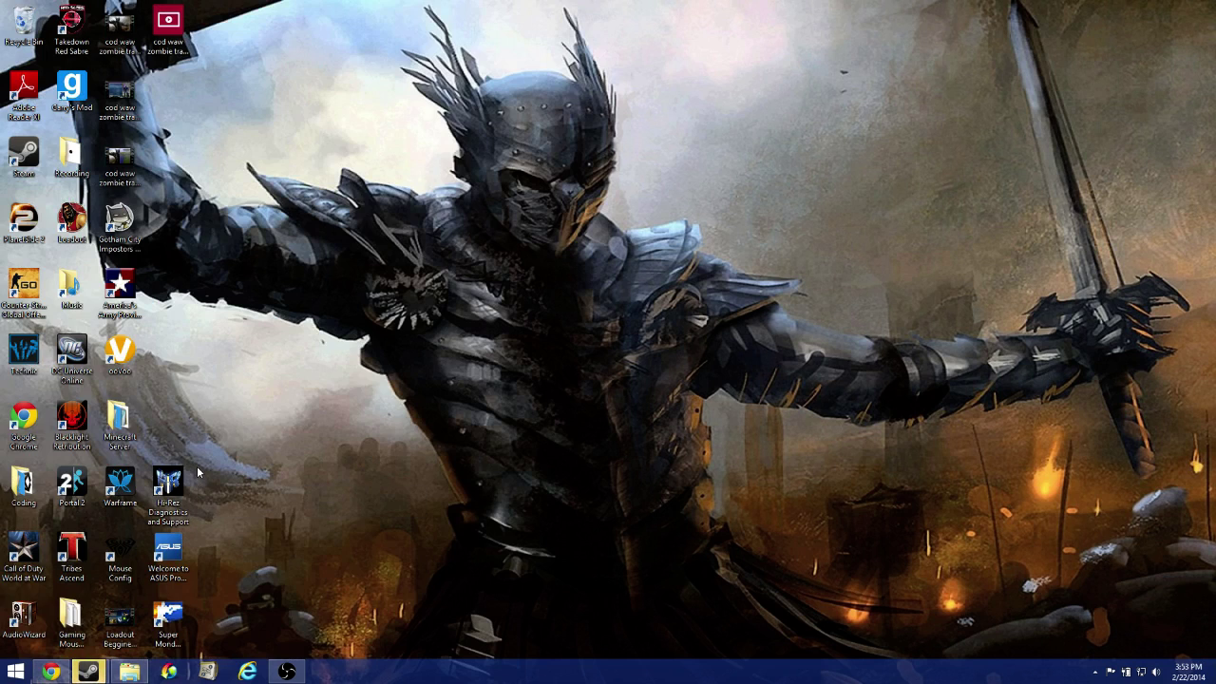
pyautogui.doubleClick(173, 508)
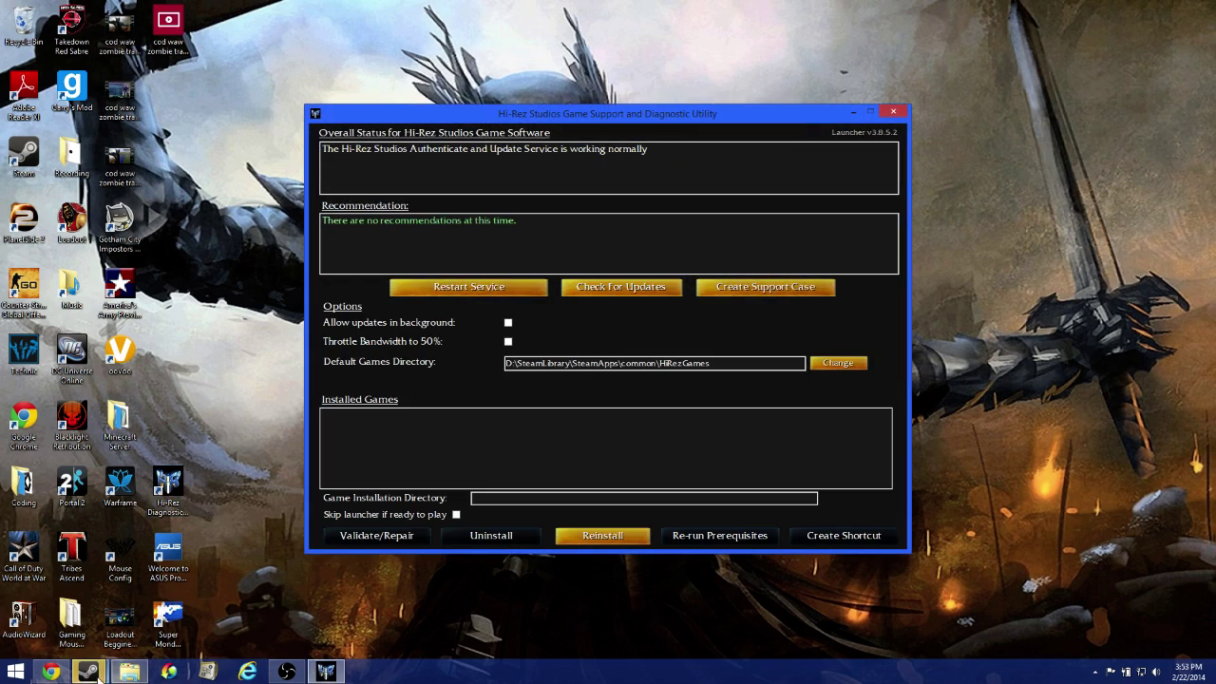
pyautogui.moveTo(580, 116); pyautogui.dragTo(891, 82)
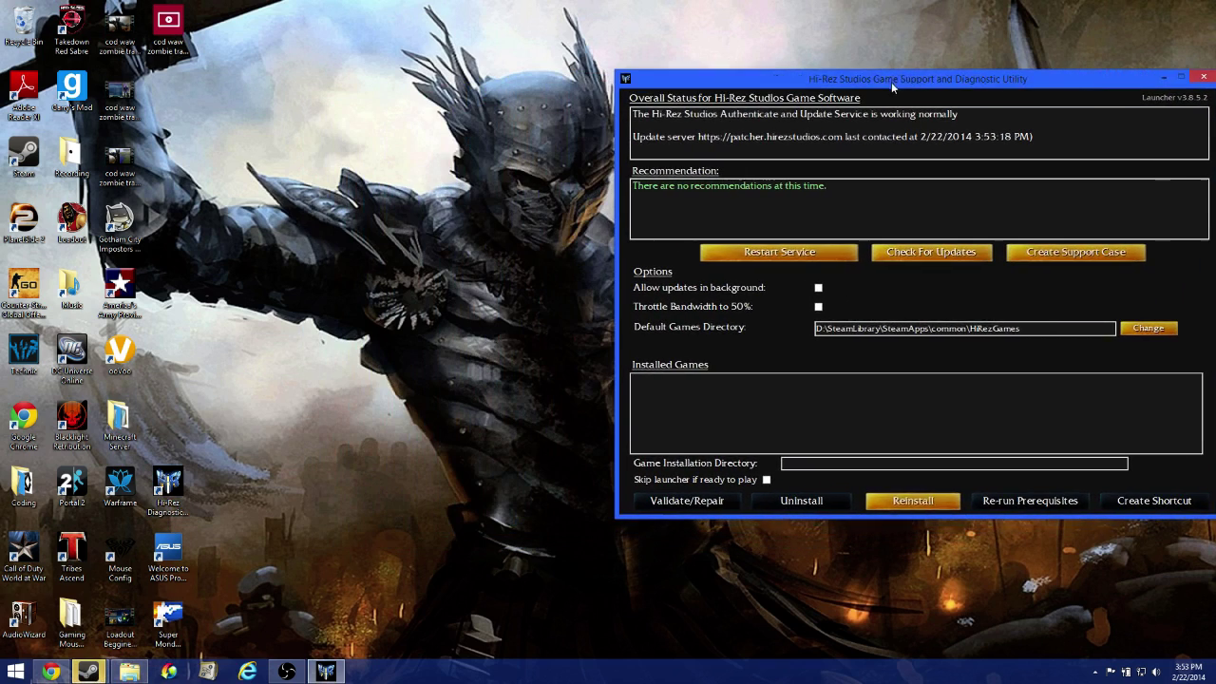
pyautogui.click(51, 671)
pyautogui.moveTo(879, 82)
pyautogui.mouseDown()
pyautogui.moveTo(835, 83)
pyautogui.moveTo(879, 90)
pyautogui.mouseUp()
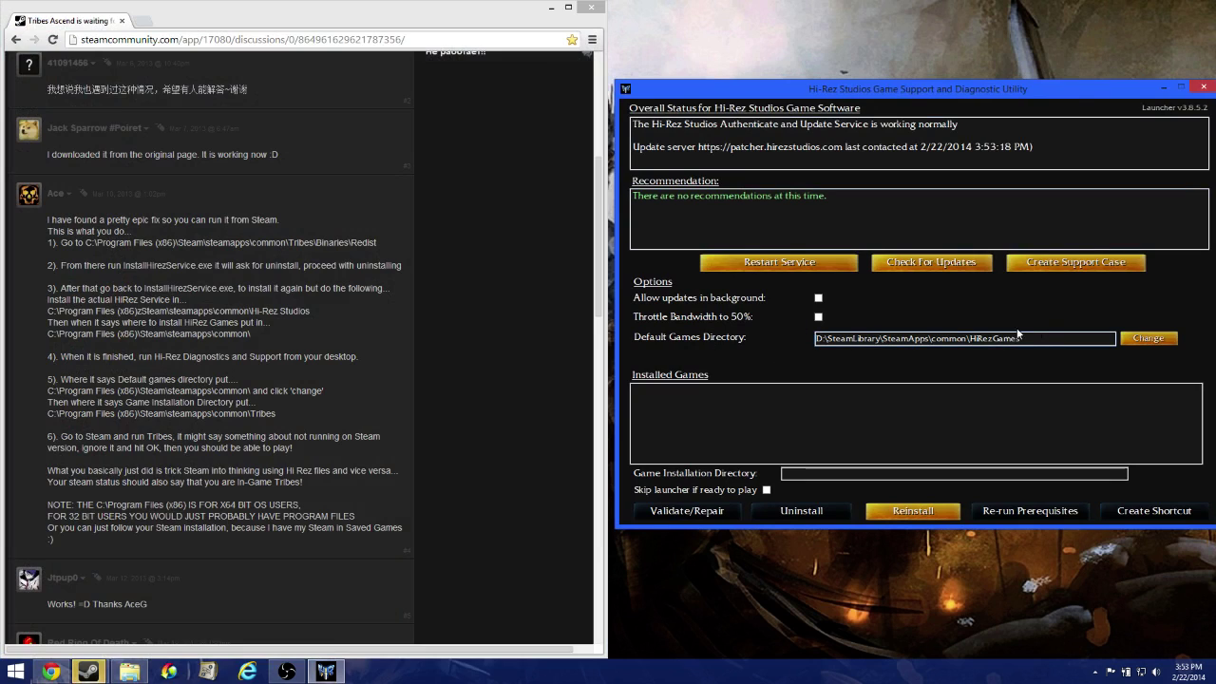
# Step: Change the Default Games Directory to D:\SteamLibrary\SteamApps\common\ and apply it
pyautogui.moveTo(823, 338); pyautogui.dragTo(792, 339)
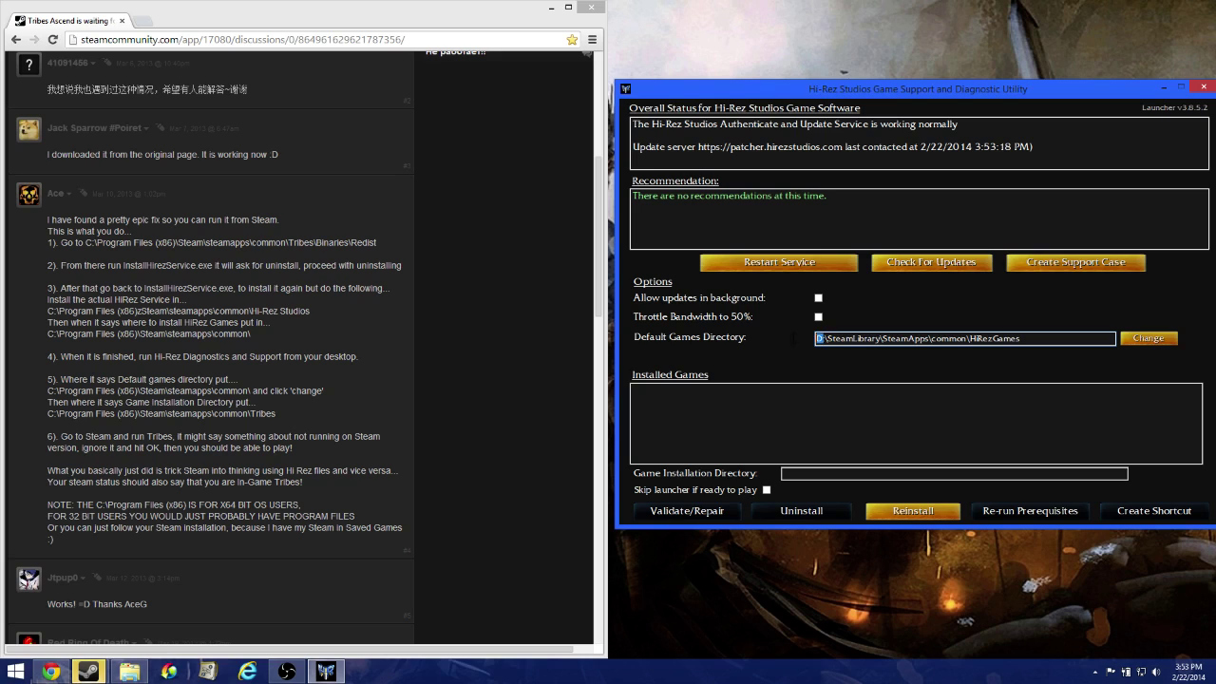
pyautogui.click(1063, 340)
pyautogui.moveTo(1047, 344); pyautogui.dragTo(970, 340)
pyautogui.press('BackSpace')
pyautogui.click(1158, 339)
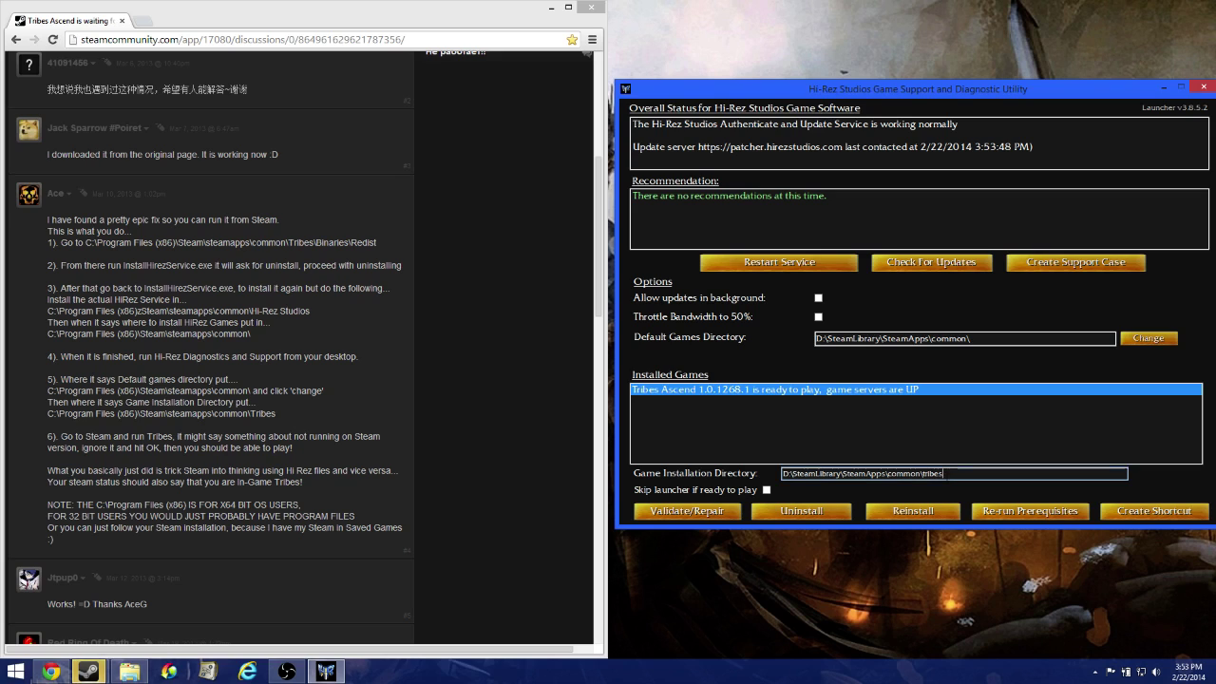
# Step: Check the Tribes Ascend game installation directory, enable skipping the launcher if ready to play, and close the diagnostic utility
pyautogui.moveTo(954, 473); pyautogui.dragTo(783, 472)
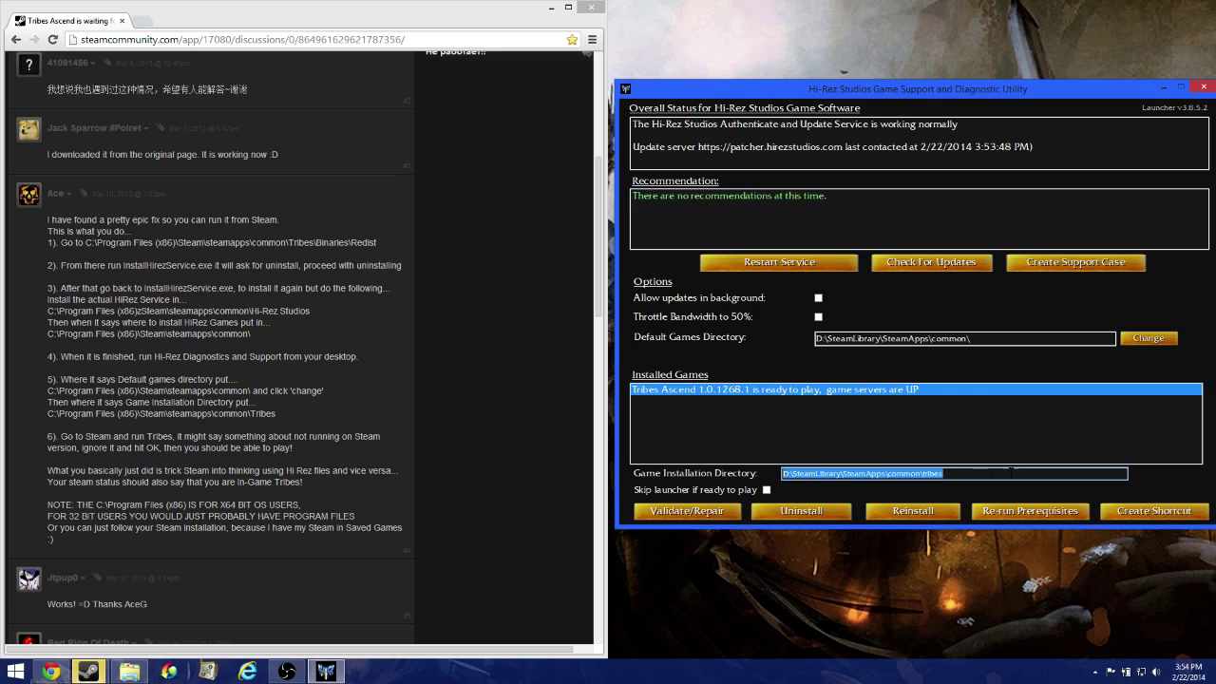
pyautogui.click(950, 473)
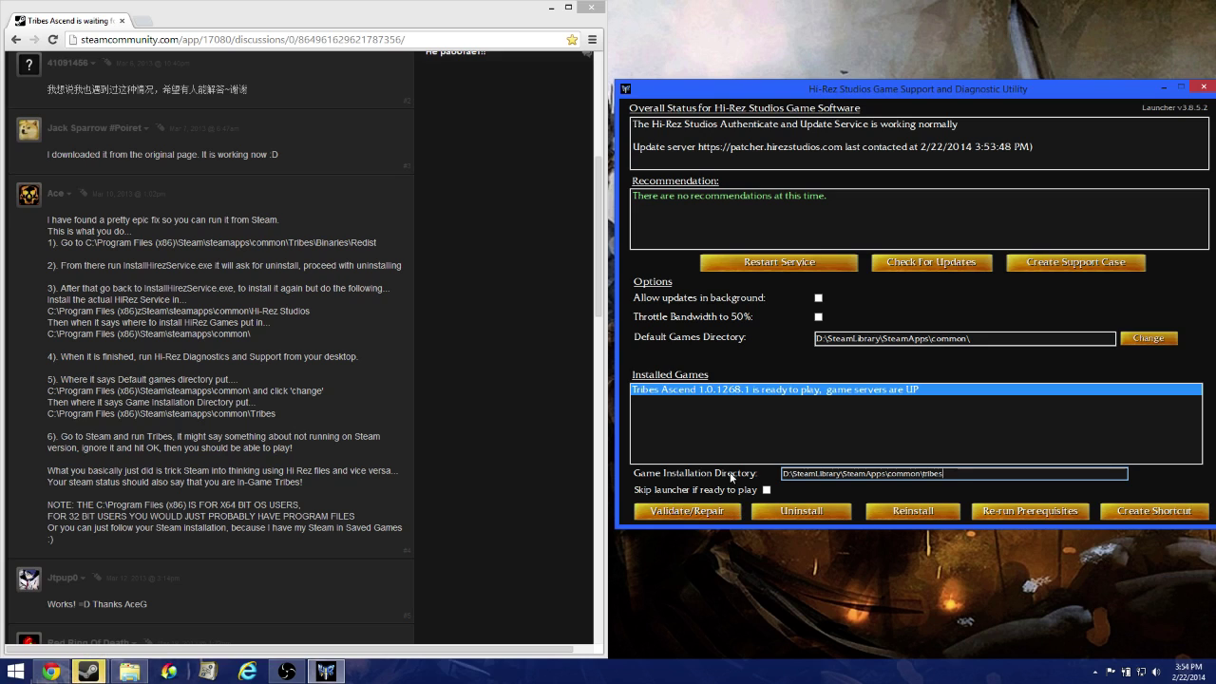
pyautogui.click(766, 489)
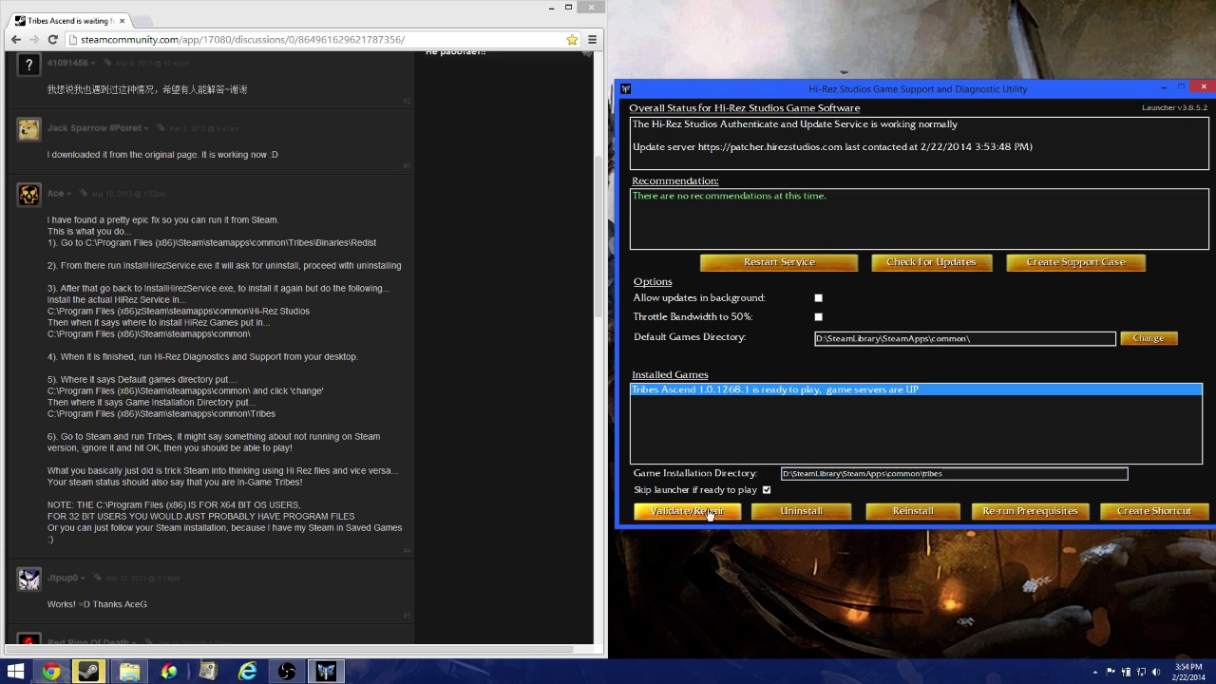
pyautogui.click(1205, 88)
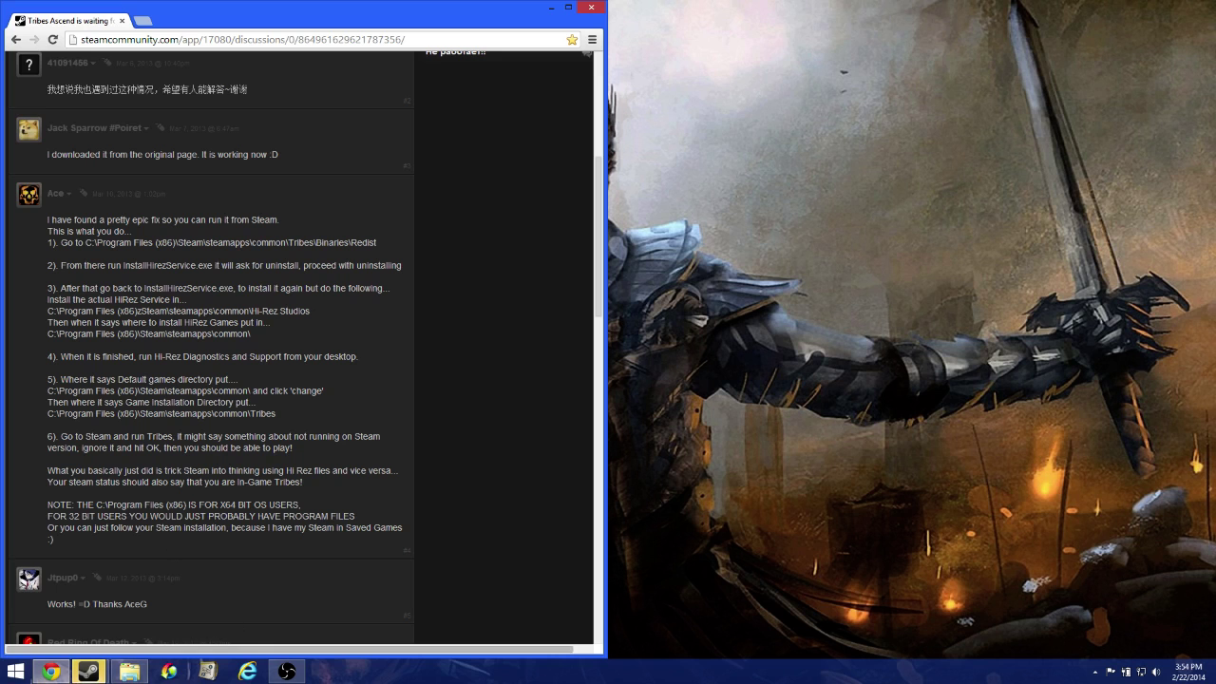
# Step: Minimize the browser and bring up Tribes: Ascend in the Steam library
pyautogui.click(286, 671)
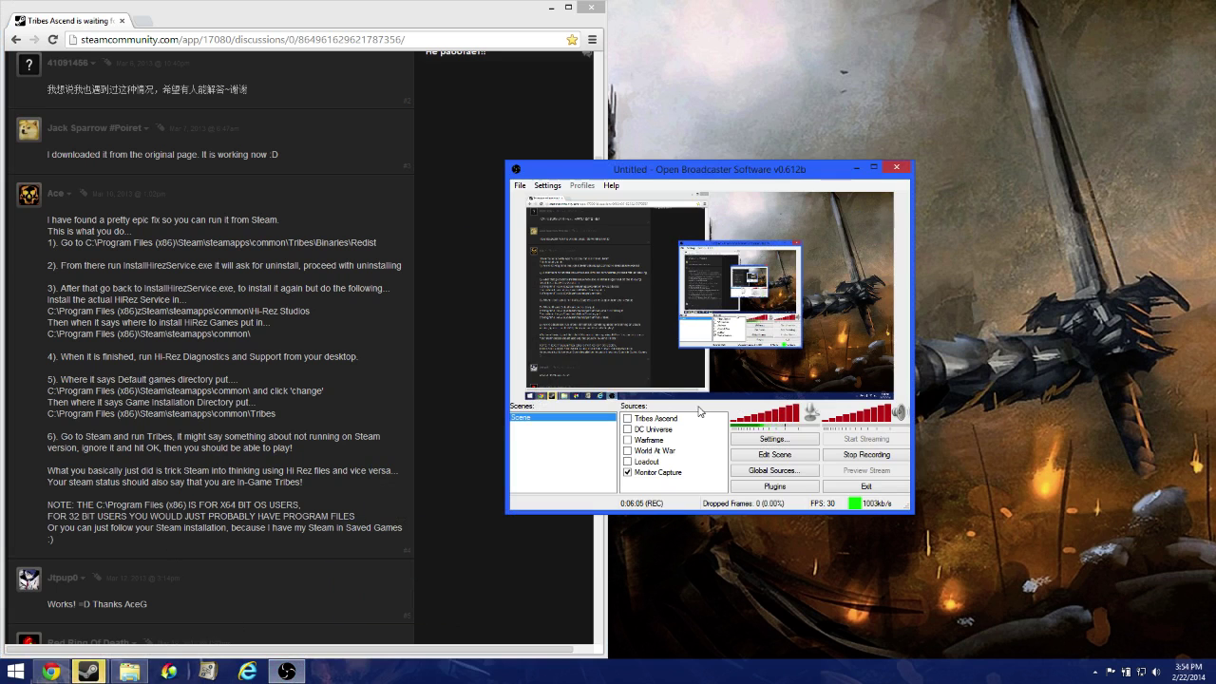
pyautogui.click(551, 8)
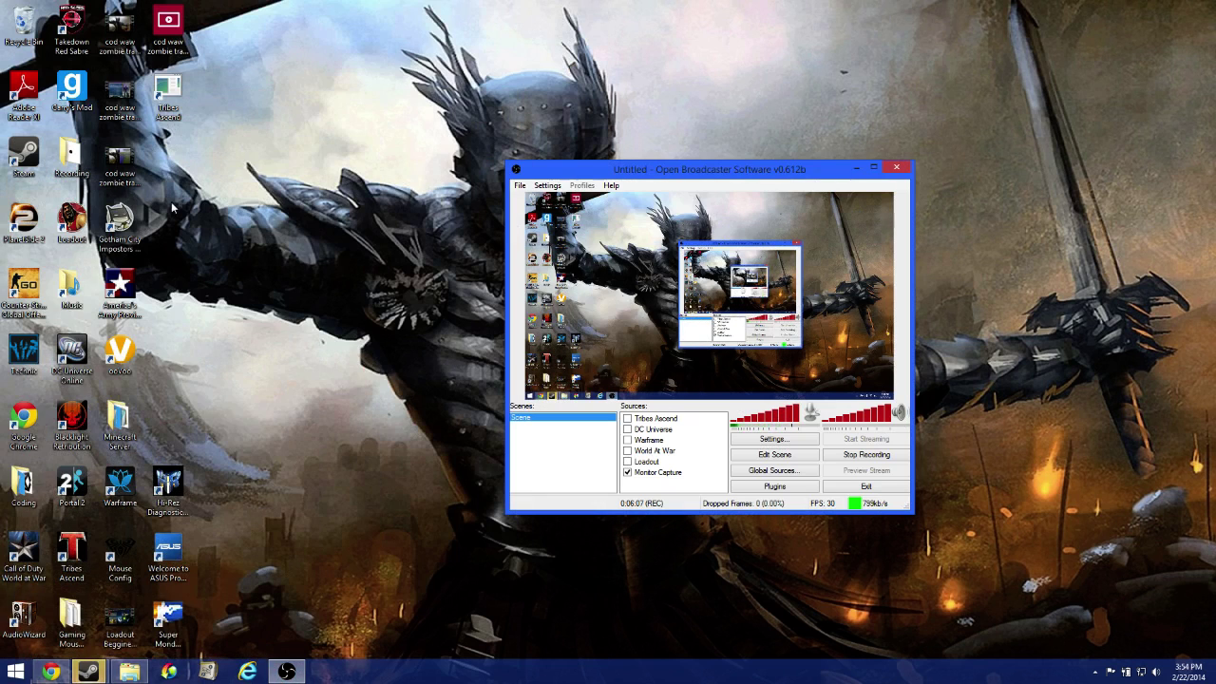
pyautogui.moveTo(169, 95); pyautogui.dragTo(163, 418)
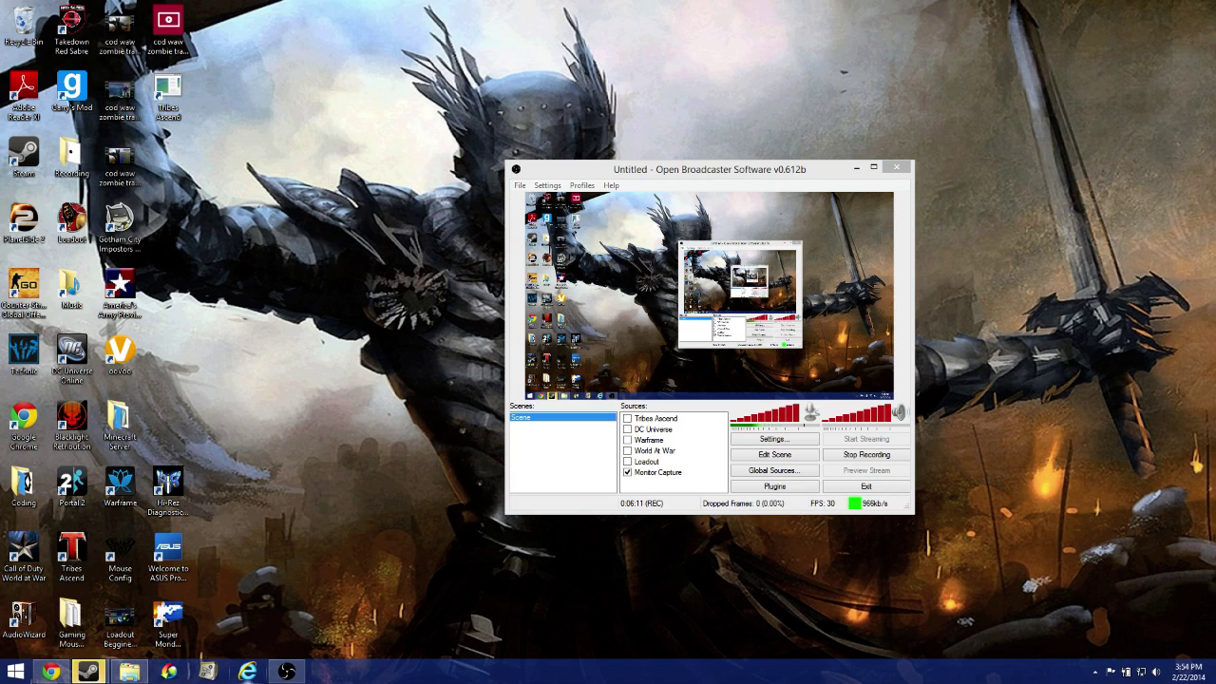
pyautogui.moveTo(88, 672)
pyautogui.click(80, 598)
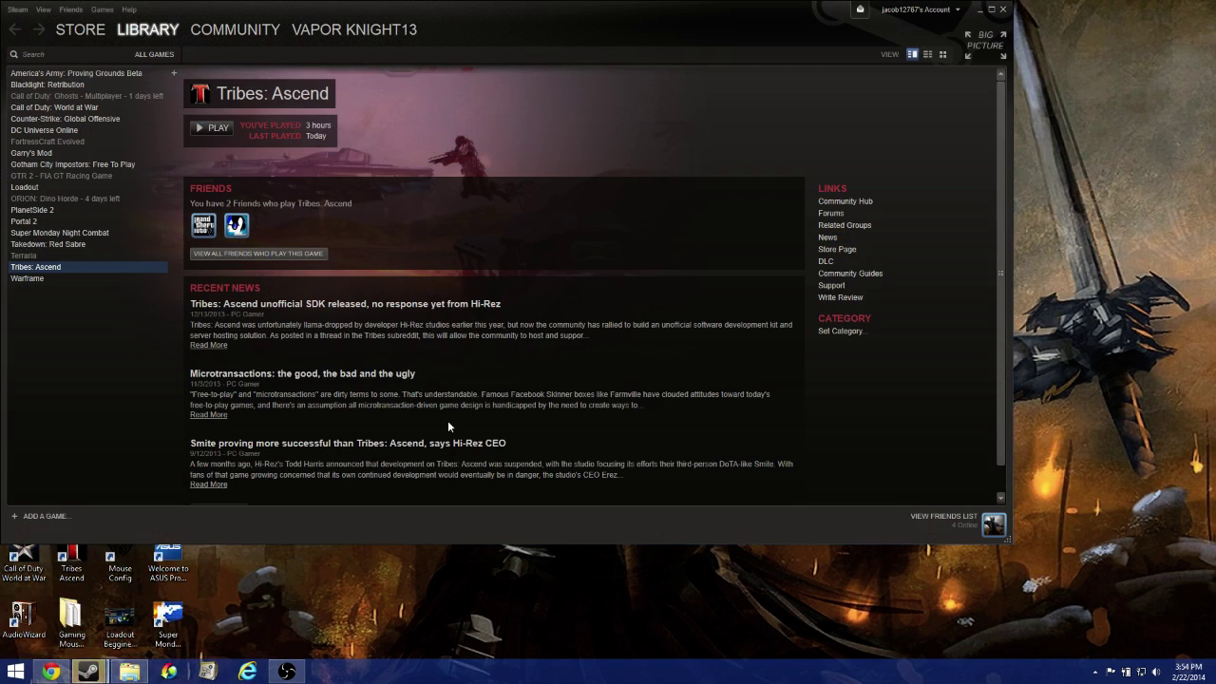
# Step: Switch to Open Broadcaster Software and enable the Tribes Ascend capture source
pyautogui.click(286, 672)
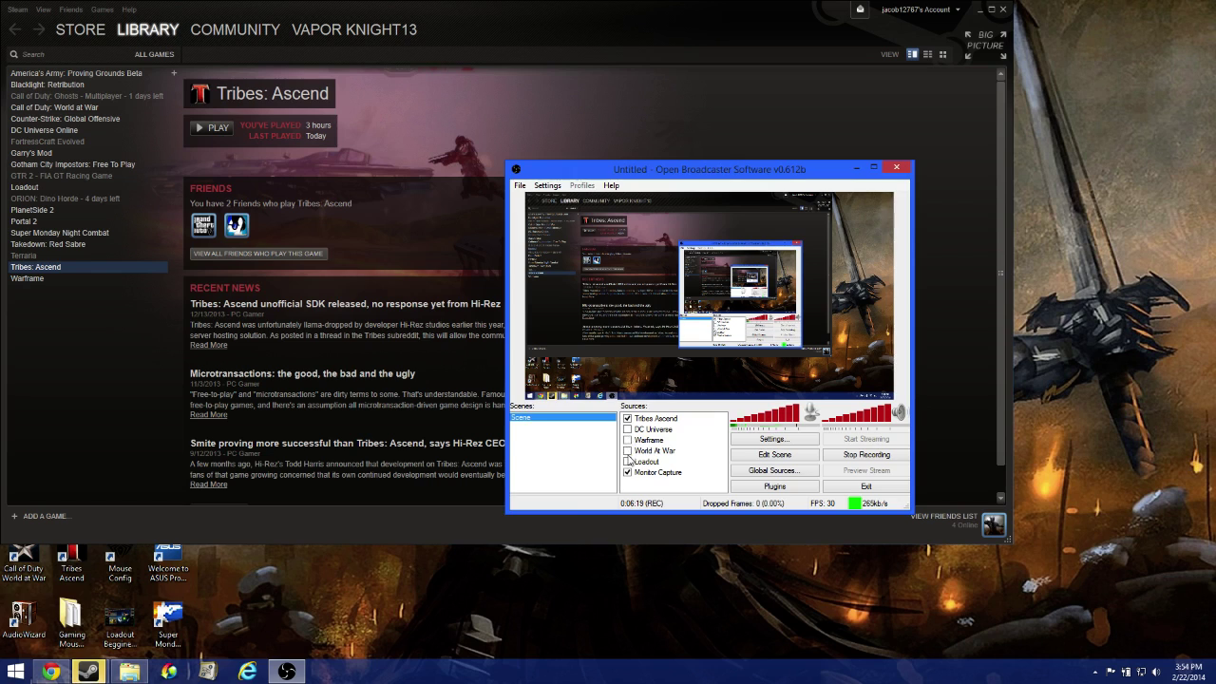
pyautogui.click(628, 419)
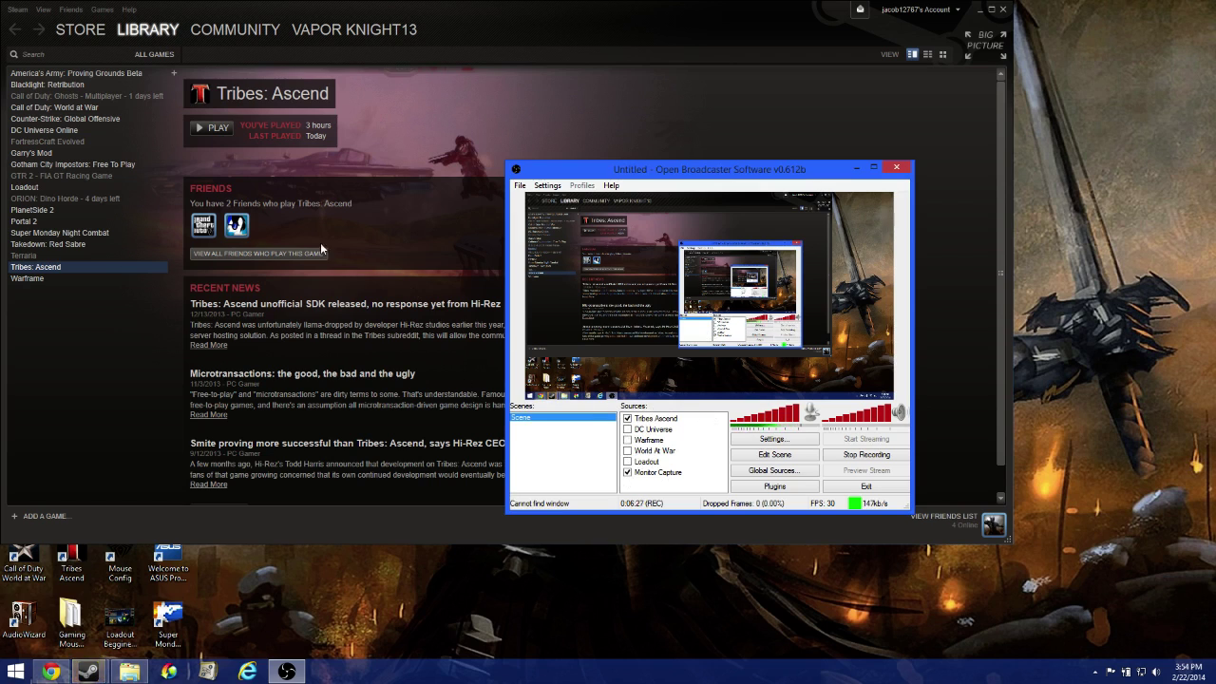
# Step: Launch Tribes: Ascend from Steam, allow background patching, and dismiss the existing Hi-Rez installation warning
pyautogui.click(230, 138)
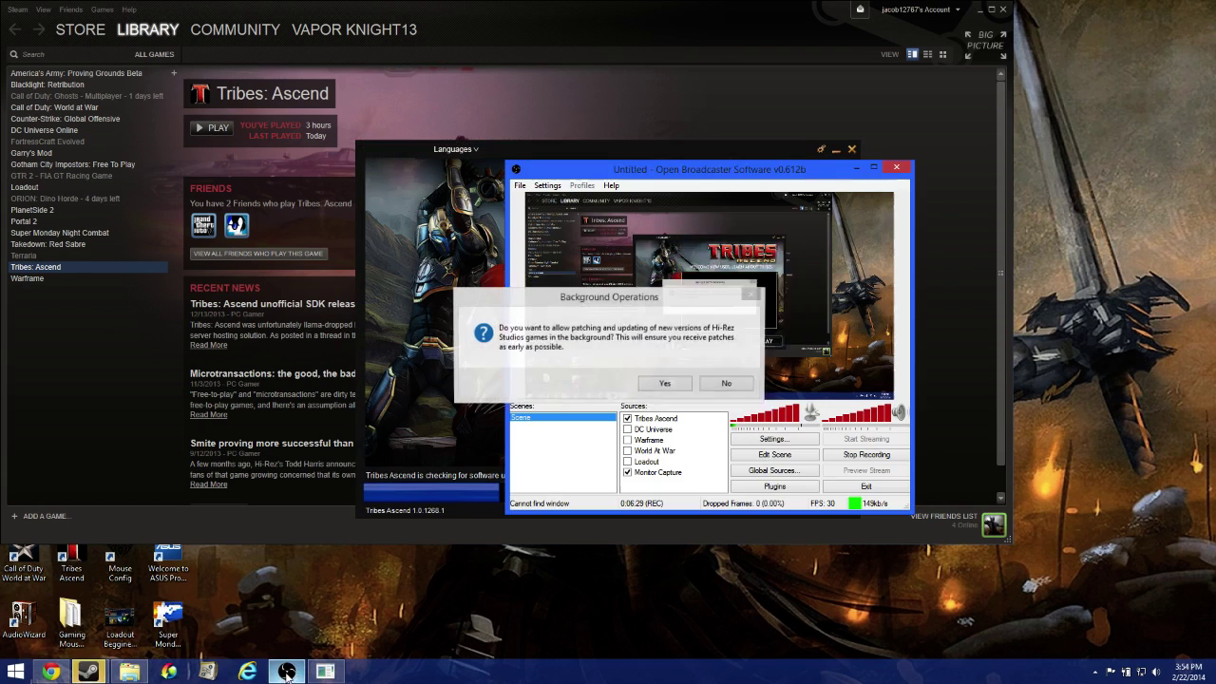
pyautogui.click(774, 175)
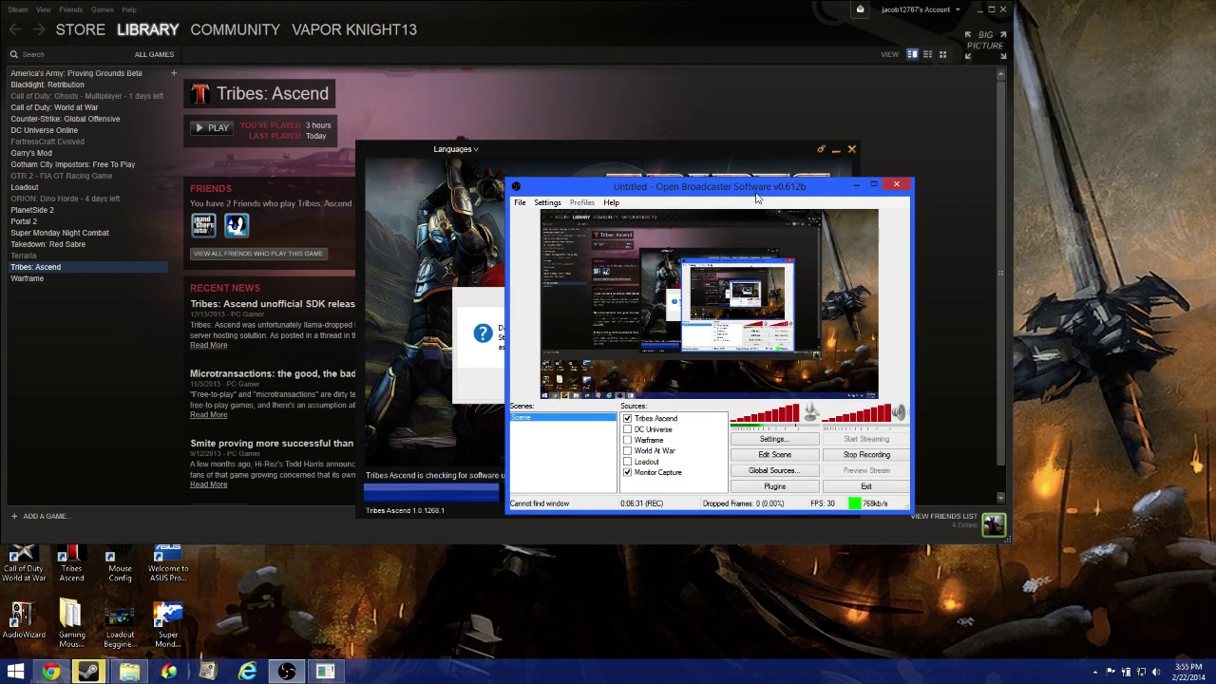
pyautogui.moveTo(775, 176); pyautogui.dragTo(1118, 149)
pyautogui.click(676, 384)
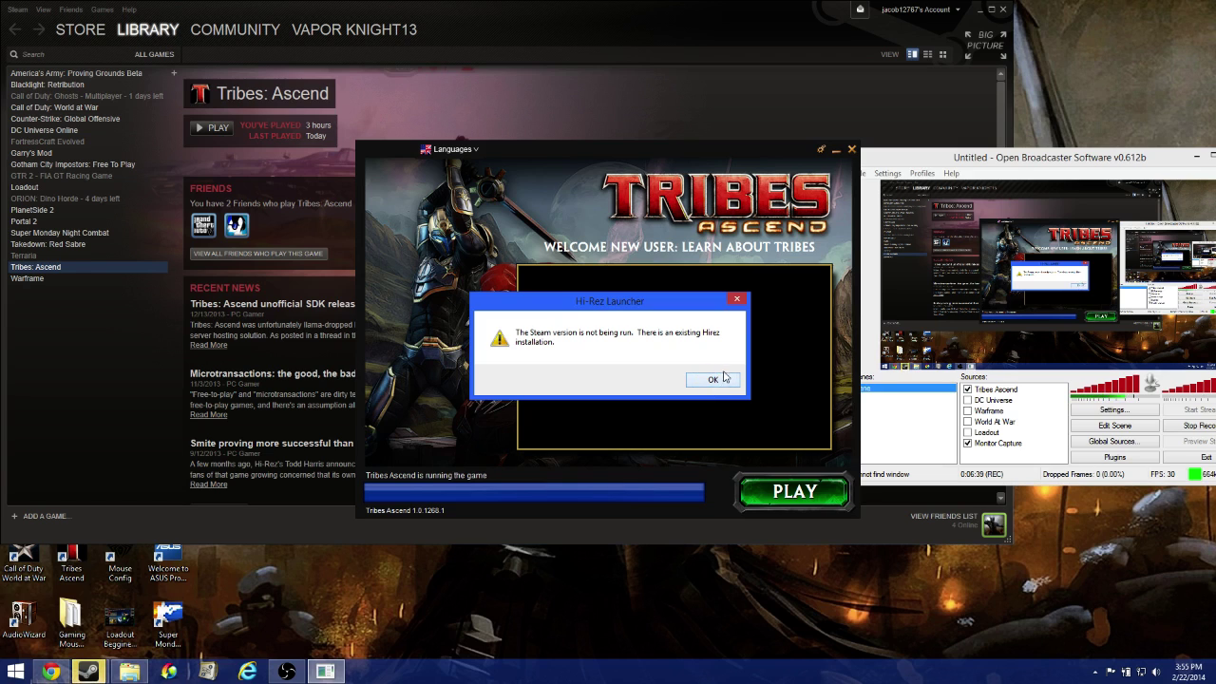
pyautogui.click(708, 382)
pyautogui.click(712, 381)
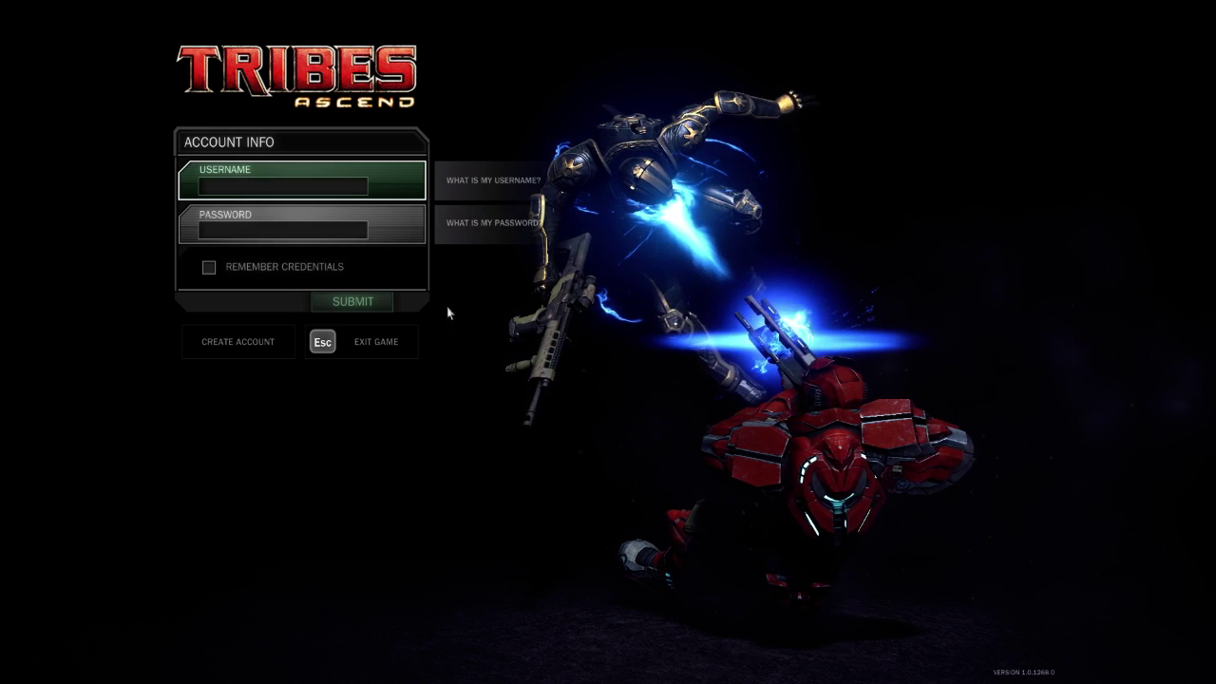
# Step: Exit Tribes: Ascend from its login screen and minimize Steam
pyautogui.click(374, 344)
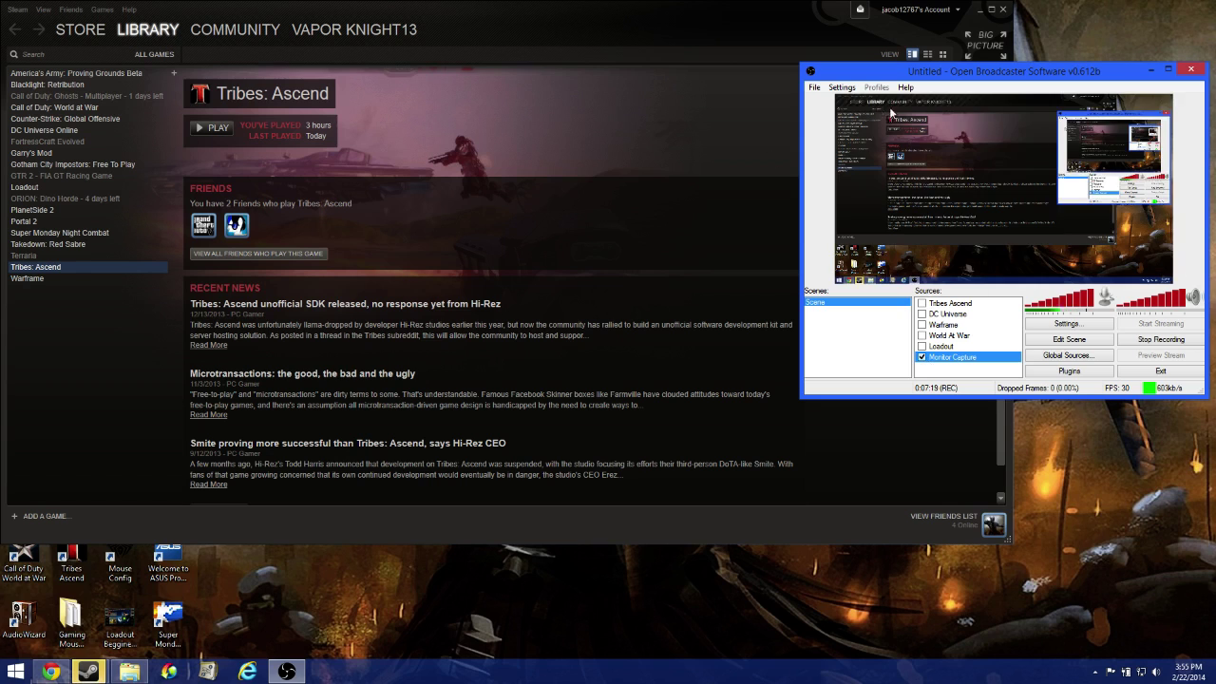
pyautogui.click(980, 10)
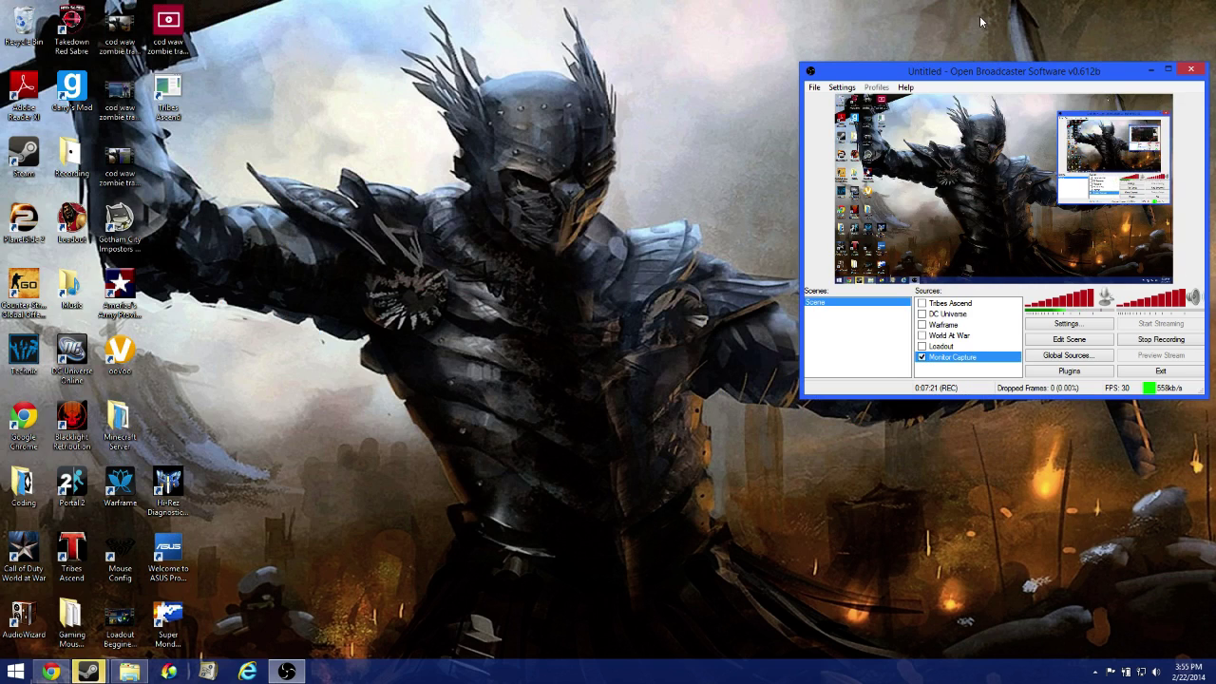
pyautogui.moveTo(1067, 76); pyautogui.dragTo(1060, 46)
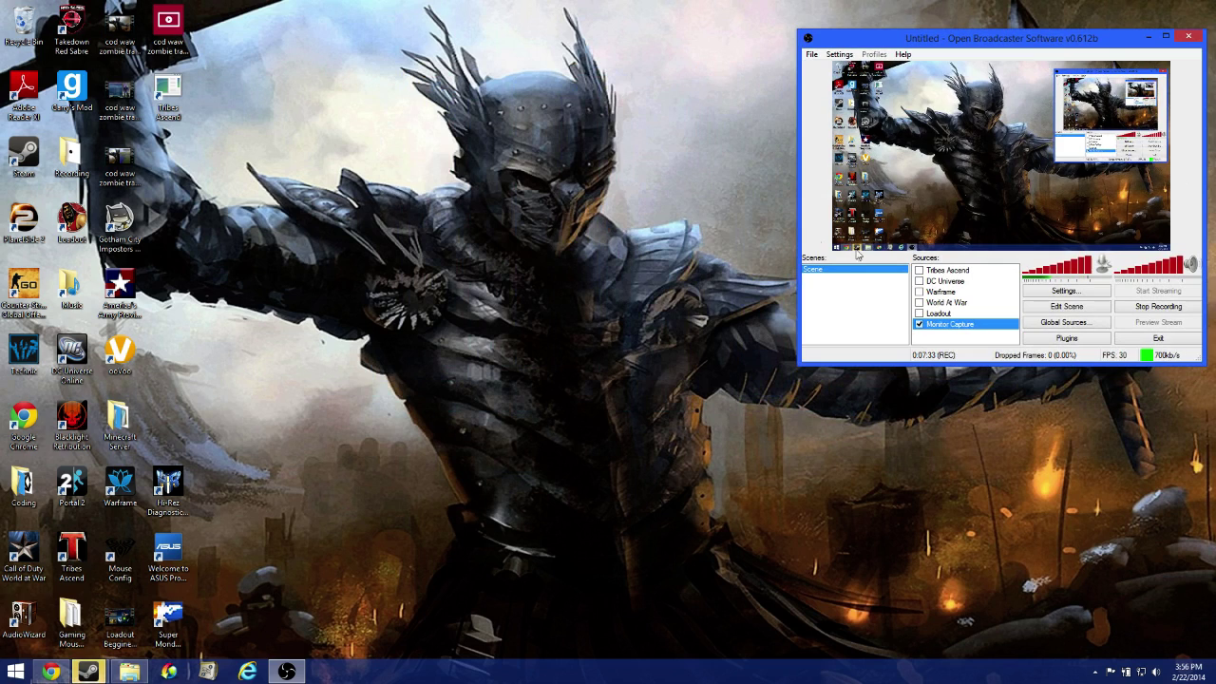
pyautogui.click(595, 8)
pyautogui.click(1000, 202)
pyautogui.moveTo(667, 51); pyautogui.dragTo(486, 418)
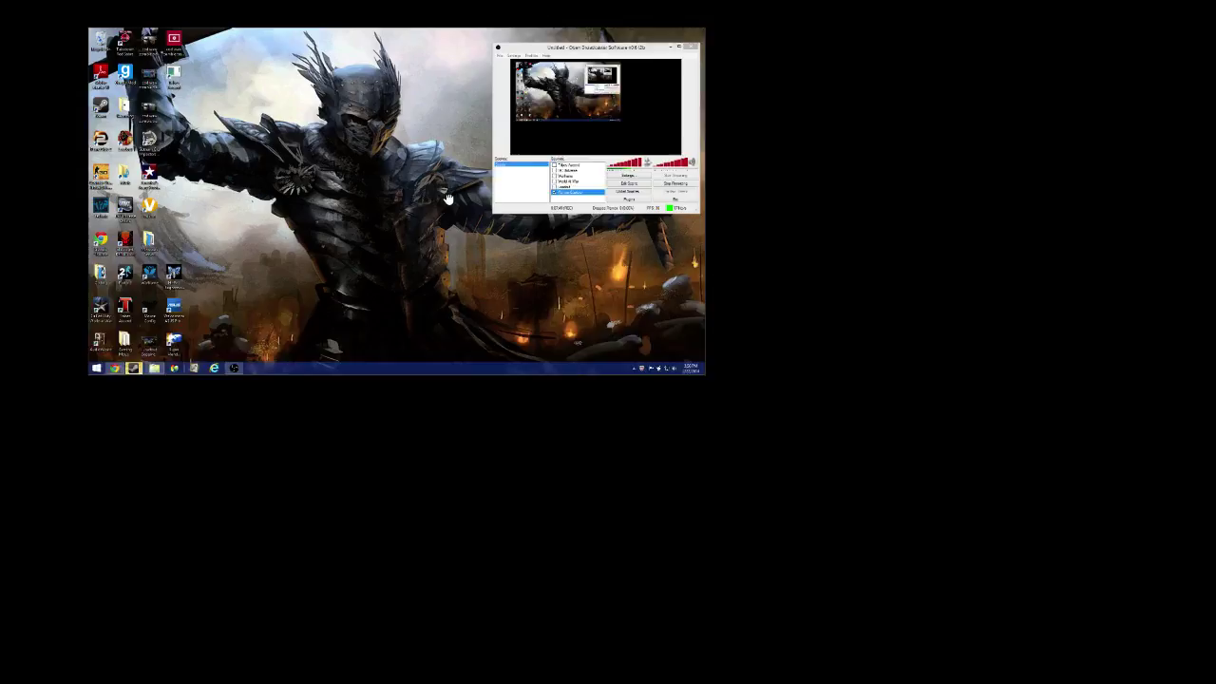